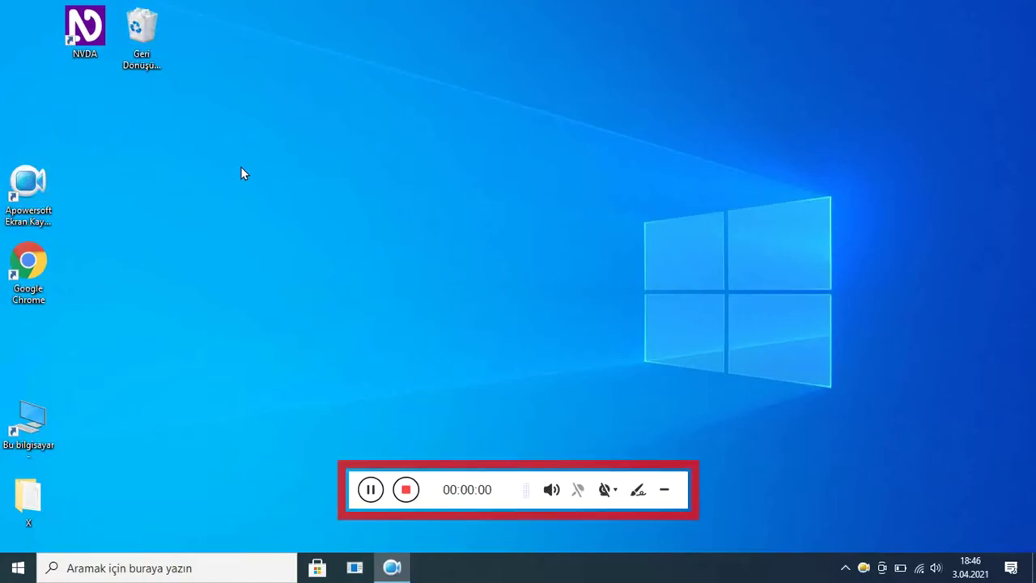
Open NVDA's Tercihler submenu and move to the 'ApprentiClavier … settings…' entry
{"action": "key", "text": "insert+n"}
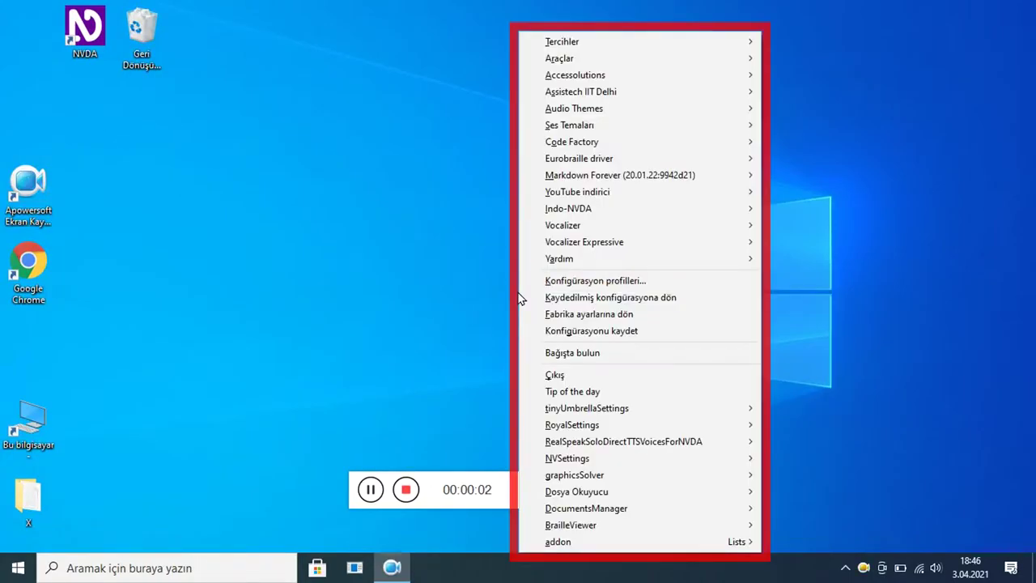
{"action": "key", "text": "Down"}
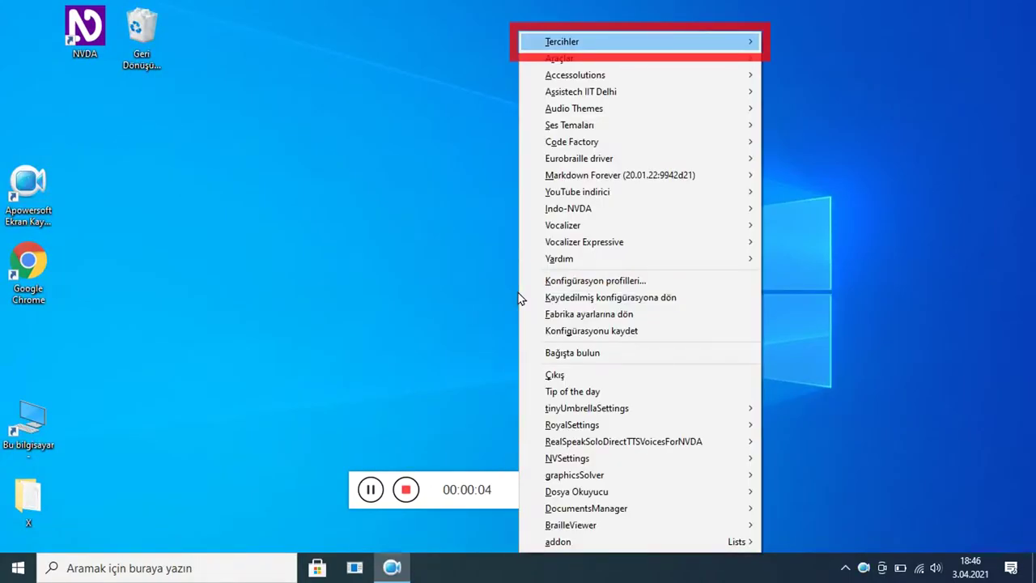
{"action": "key", "text": "Right"}
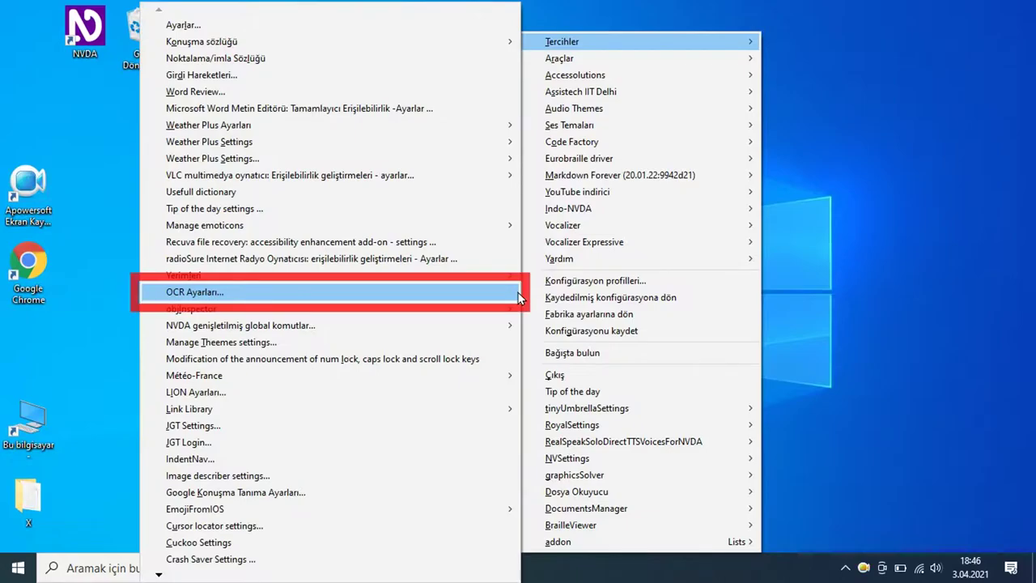
{"action": "key", "text": "Left"}
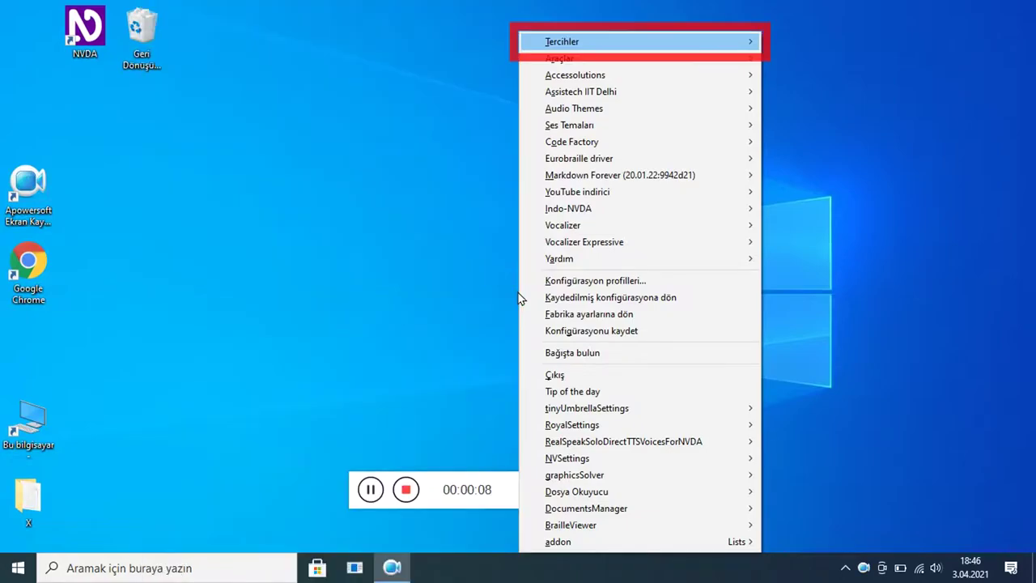
{"action": "key", "text": "Right"}
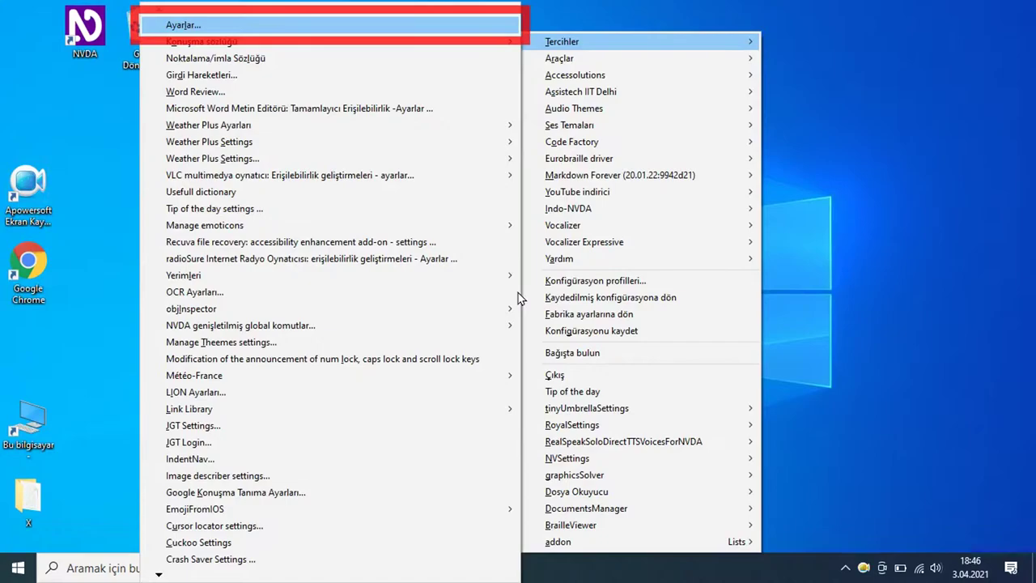
{"action": "key", "text": "Up"}
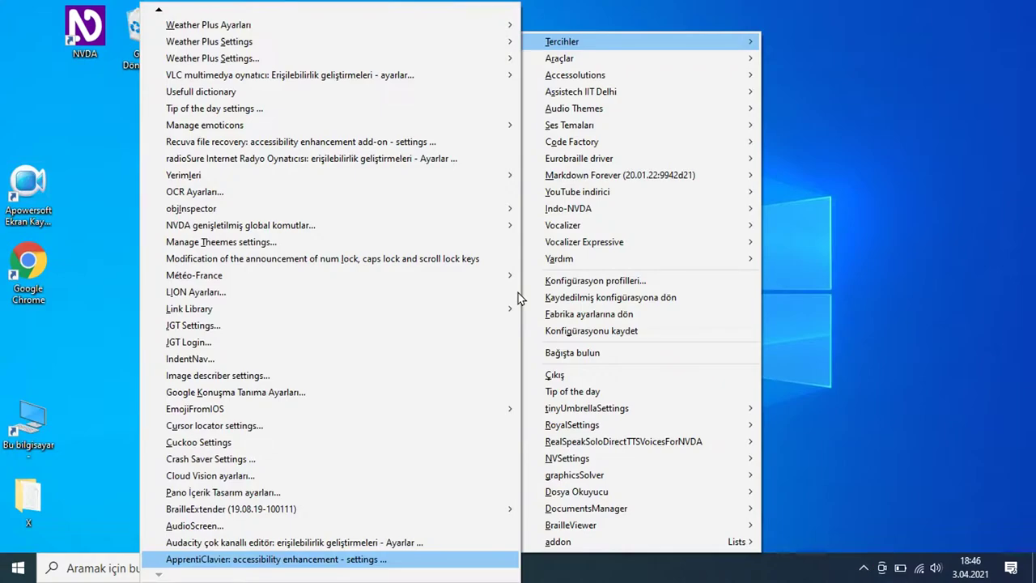
Run ApprentiClavier's update check, which confirms 1.4.2 is the latest version
{"action": "key", "text": "Return"}
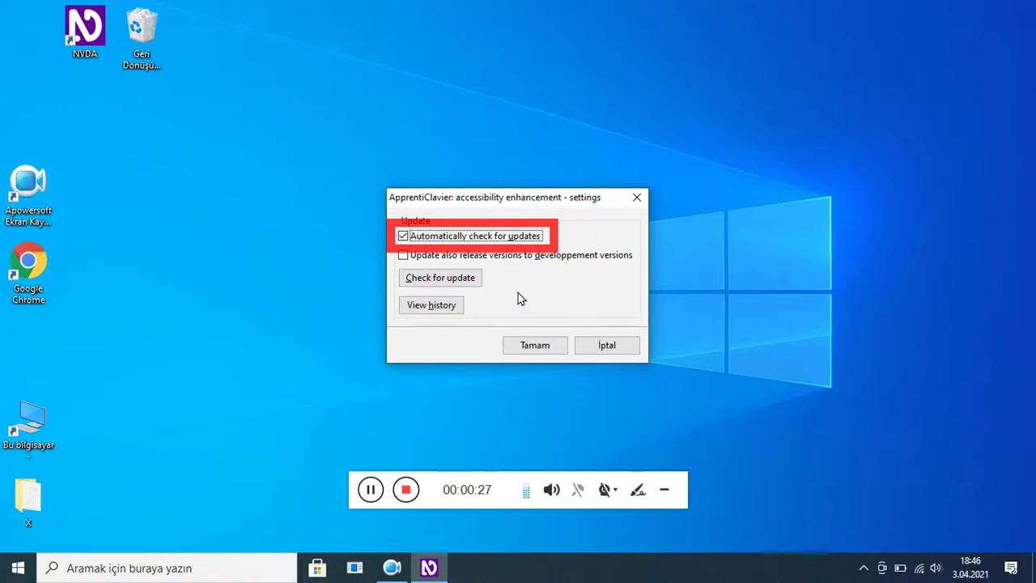
{"action": "key", "text": "Tab"}
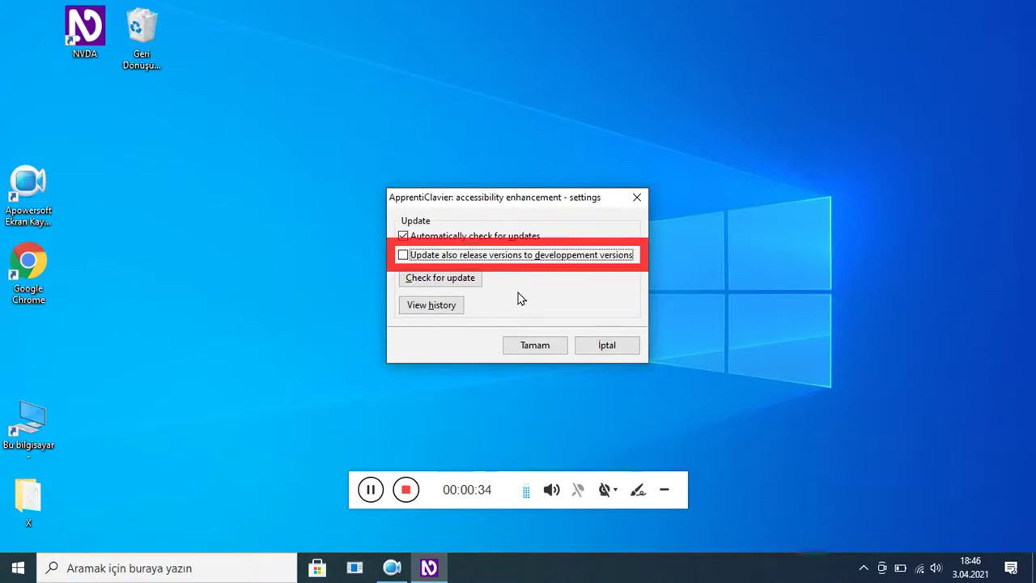
{"action": "key", "text": "Tab"}
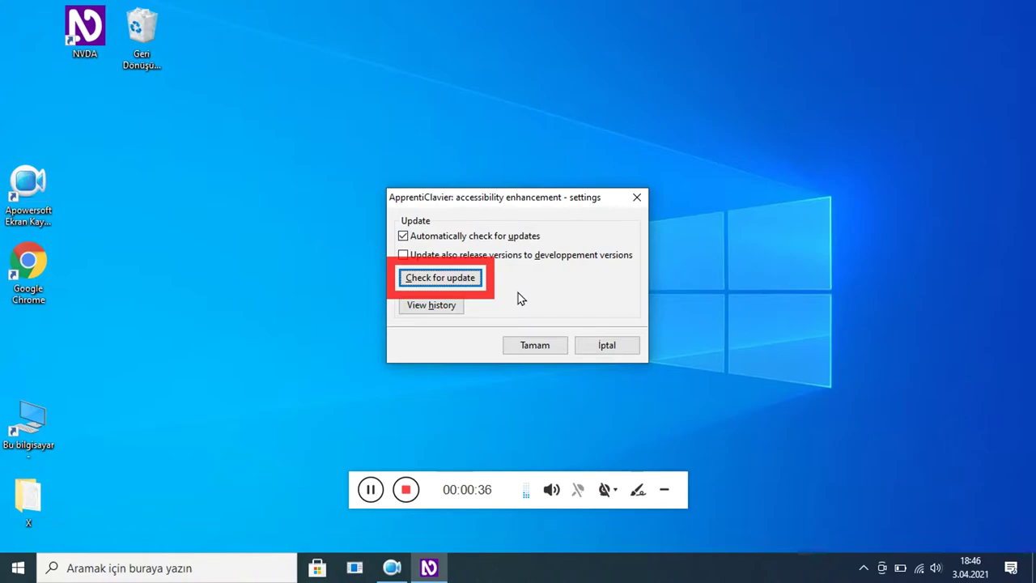
{"action": "key", "text": "Tab"}
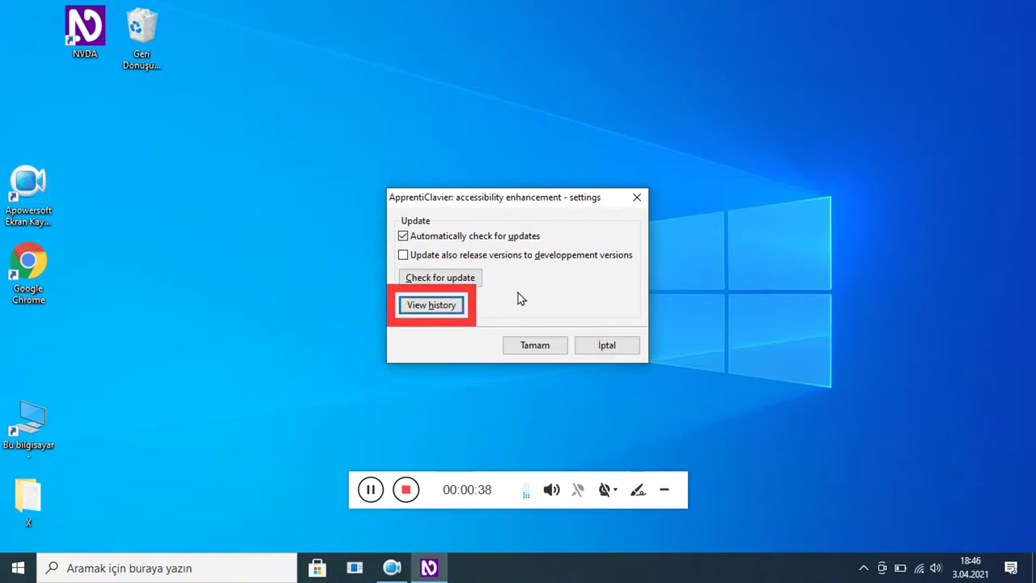
{"action": "key", "text": "shift+Tab"}
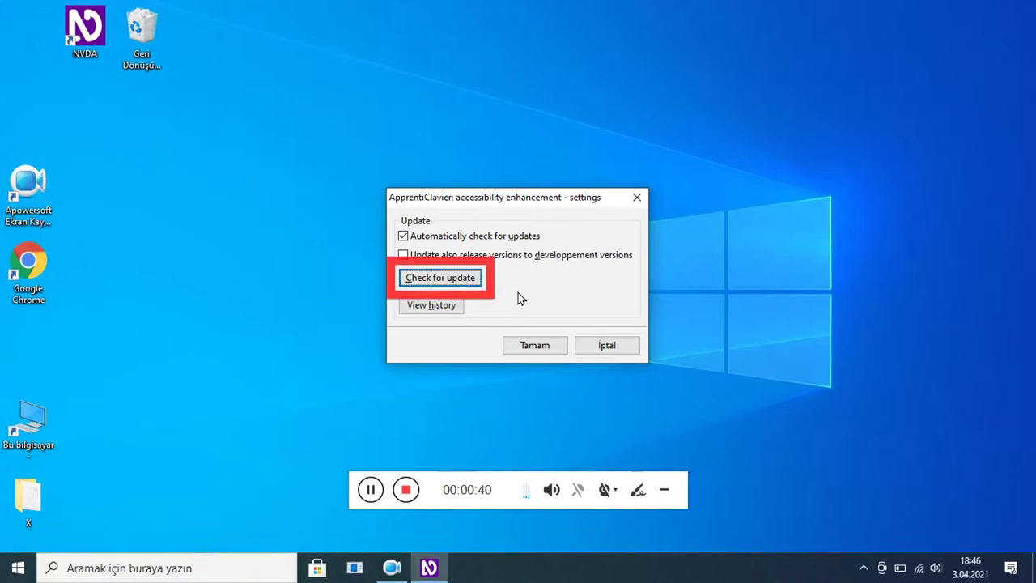
{"action": "key", "text": "Return"}
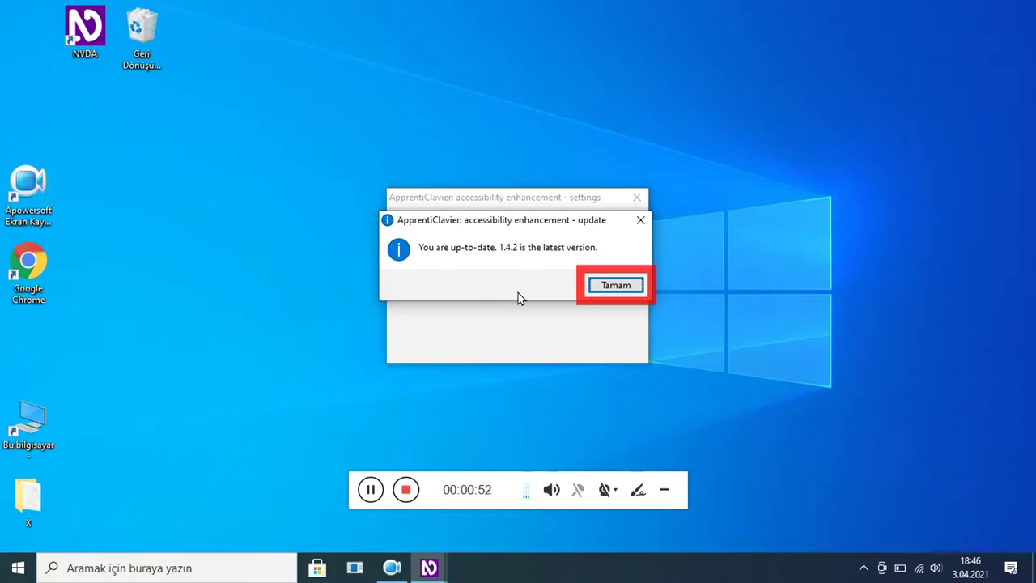
Dismiss the up-to-date message and open the Audacity add-on's 'Ayarlar…' from Tercihler
{"action": "key", "text": "Return"}
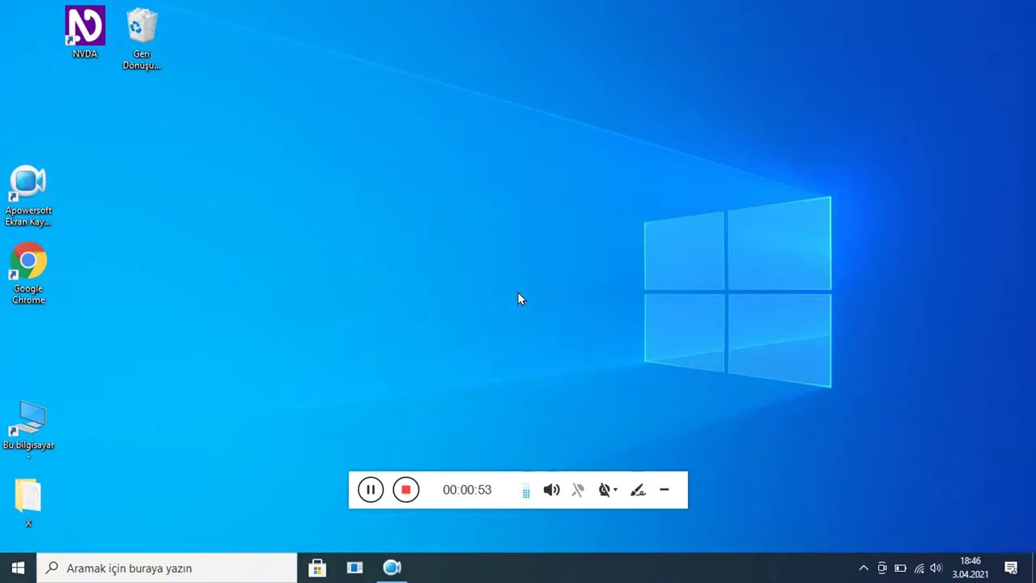
{"action": "key", "text": "Insert+n"}
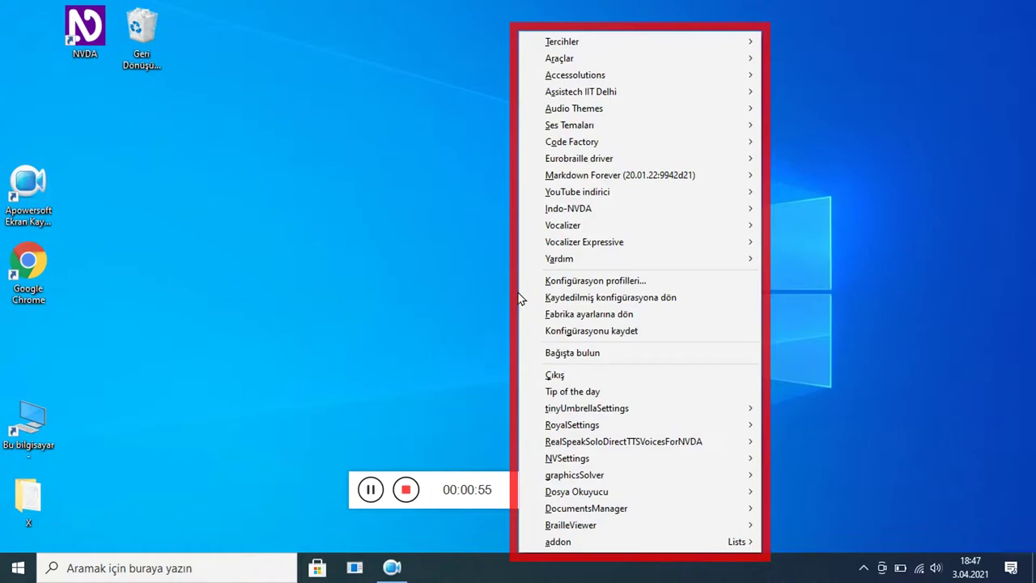
{"action": "key", "text": "Down"}
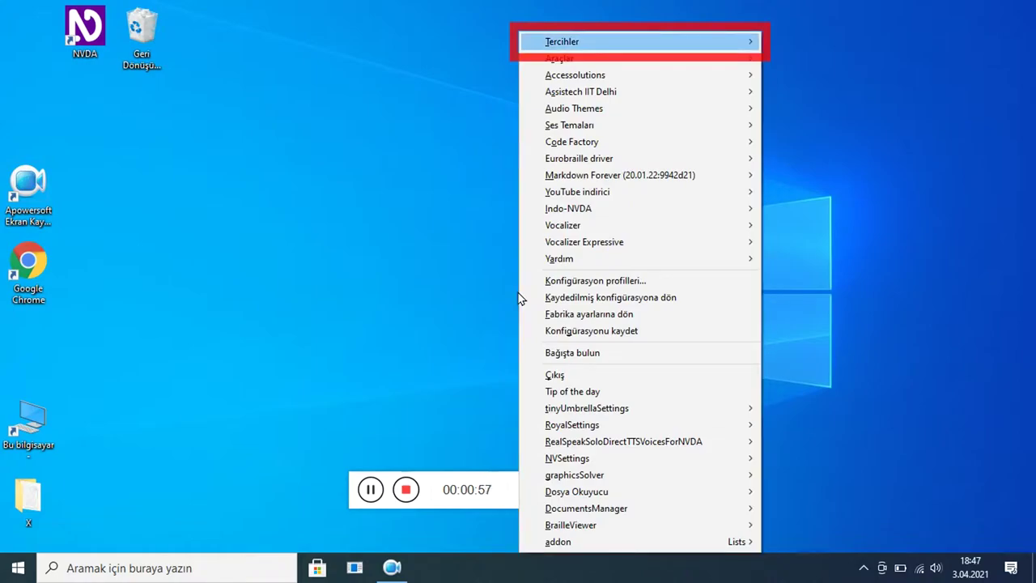
{"action": "key", "text": "Right"}
{"action": "key", "text": "Up"}
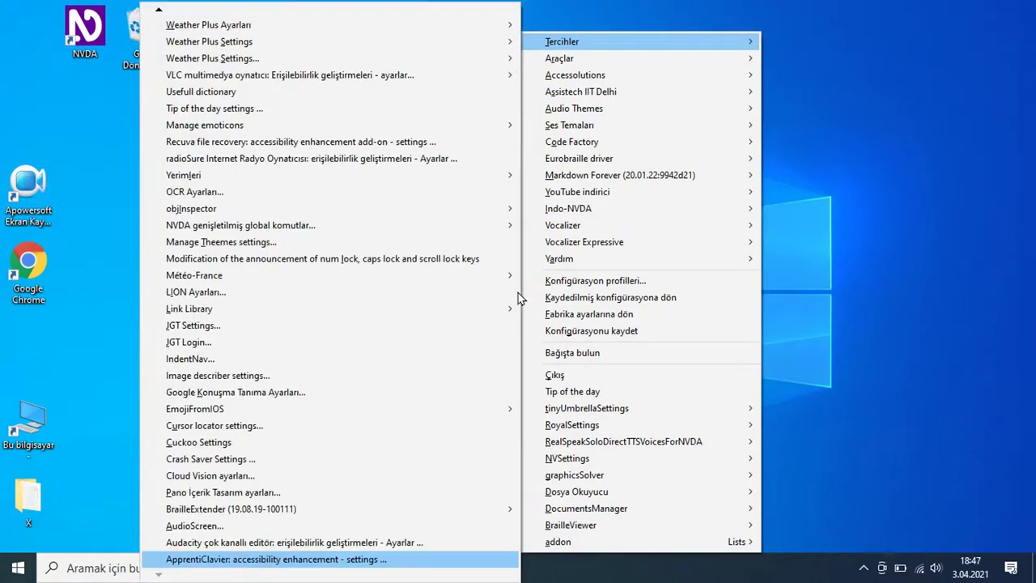
{"action": "key", "text": "Up"}
{"action": "key", "text": "Up"}
{"action": "key", "text": "Down"}
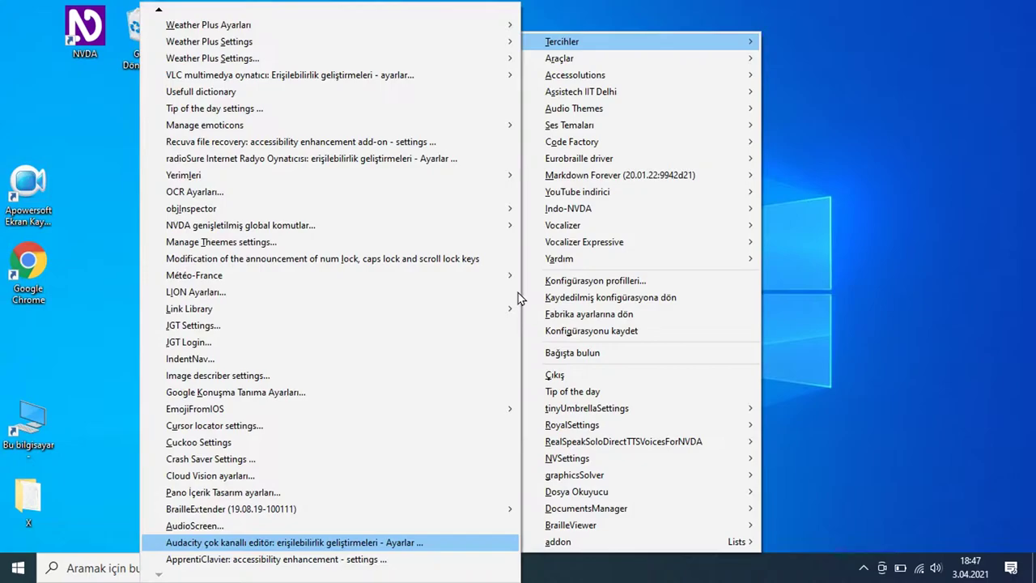
{"action": "key", "text": "Return"}
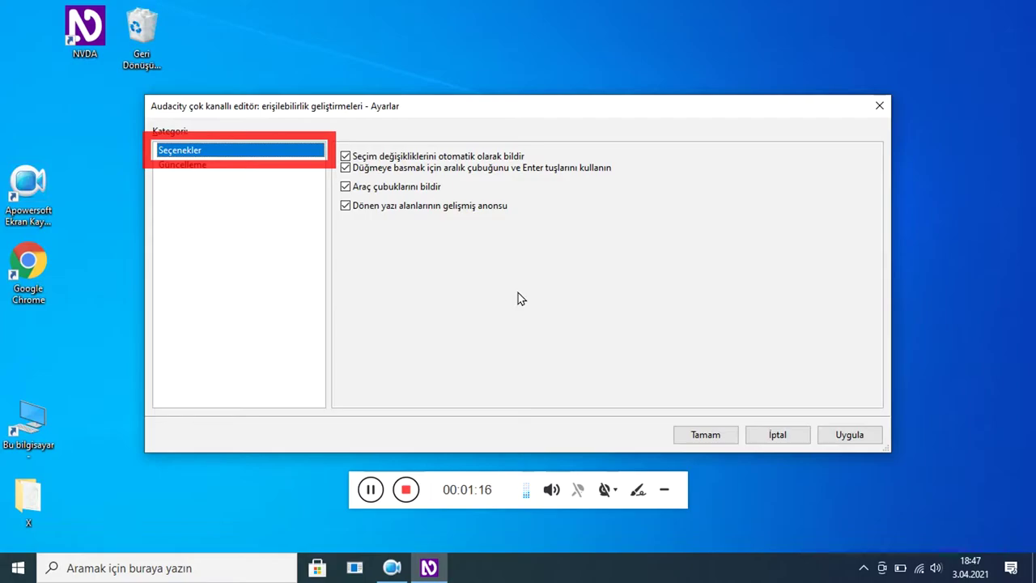
Review the four enabled Seçenekler checkboxes, then switch to the Güncelleme category
{"action": "key", "text": "Tab"}
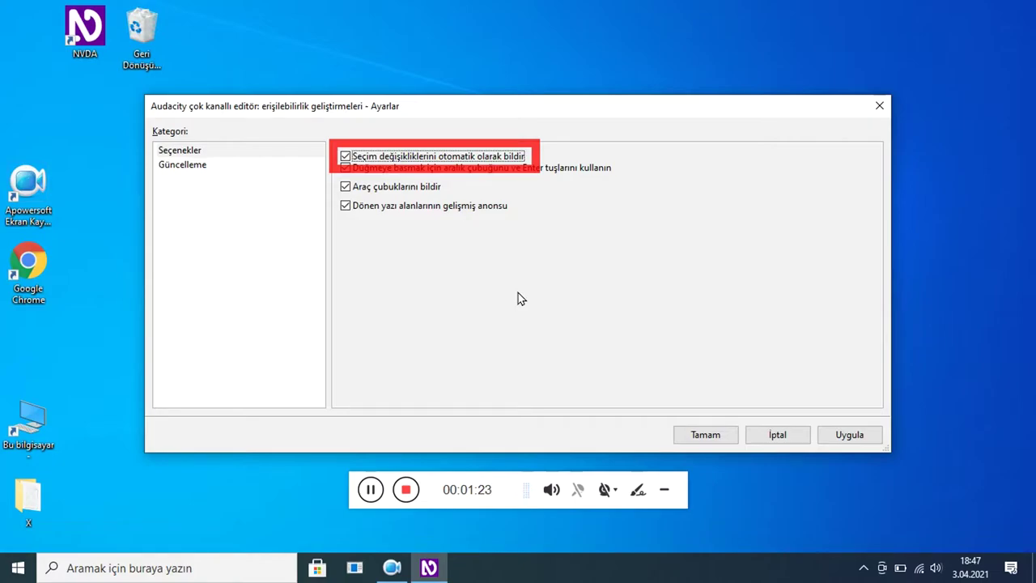
{"action": "key", "text": "Tab"}
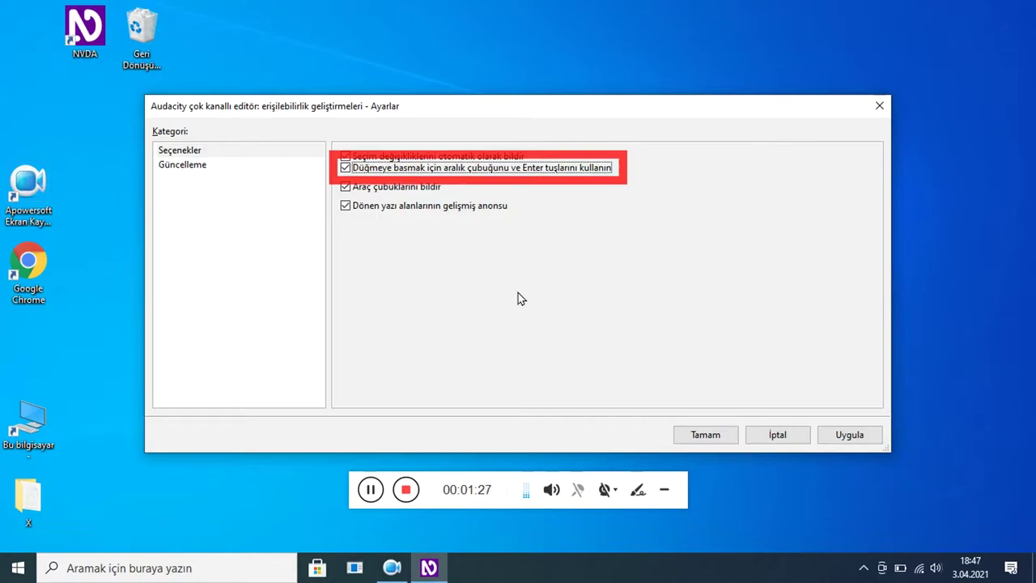
{"action": "key", "text": "Tab"}
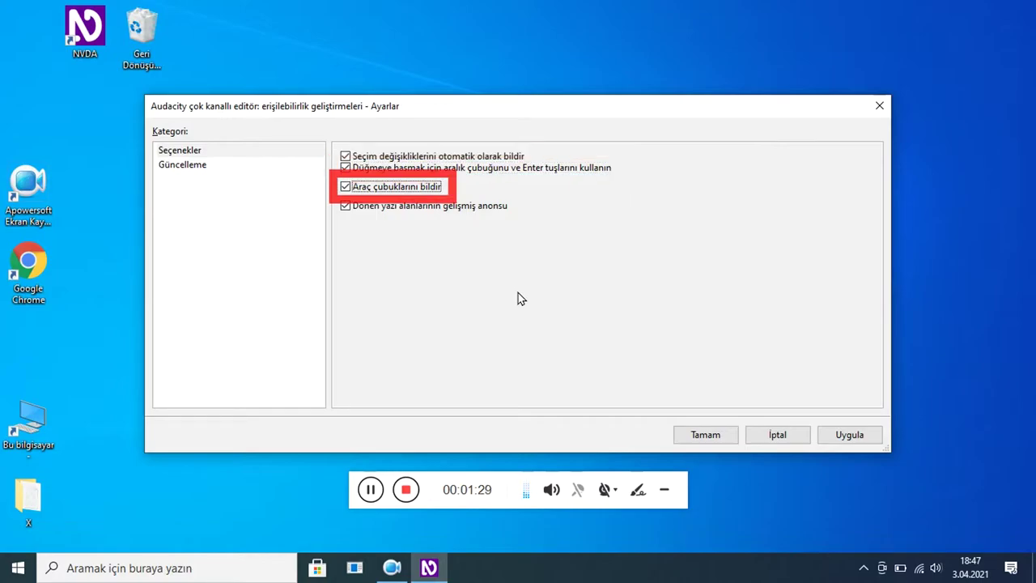
{"action": "key", "text": "Tab"}
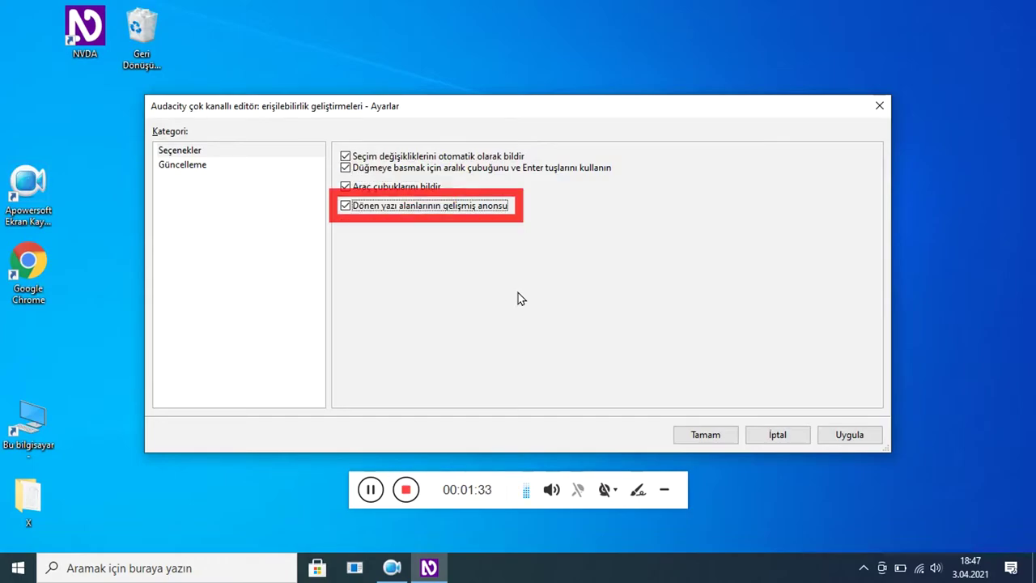
{"action": "key", "text": "Tab"}
{"action": "key", "text": "Tab"}
{"action": "key", "text": "Tab"}
{"action": "key", "text": "Tab"}
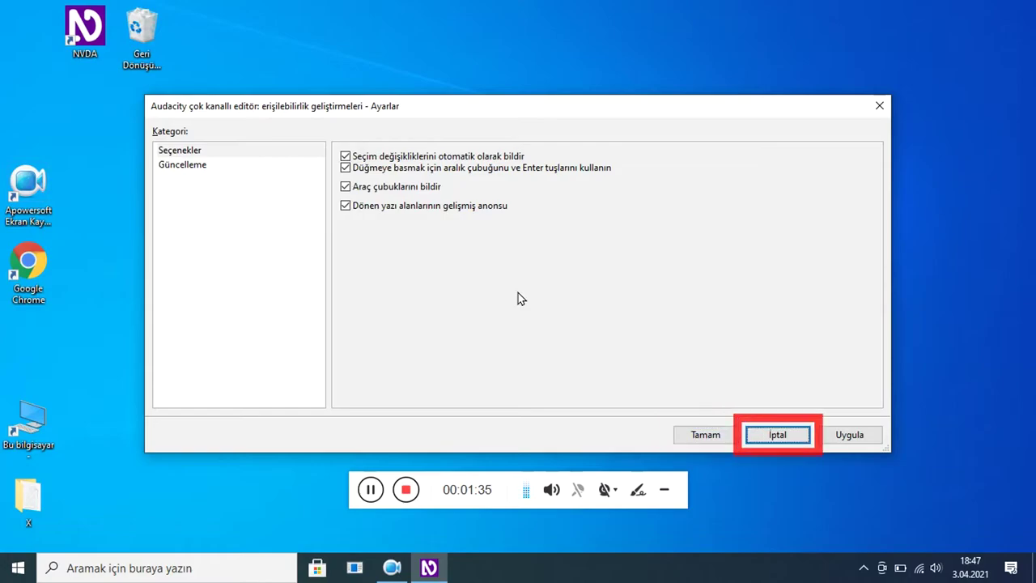
{"action": "key", "text": "Down"}
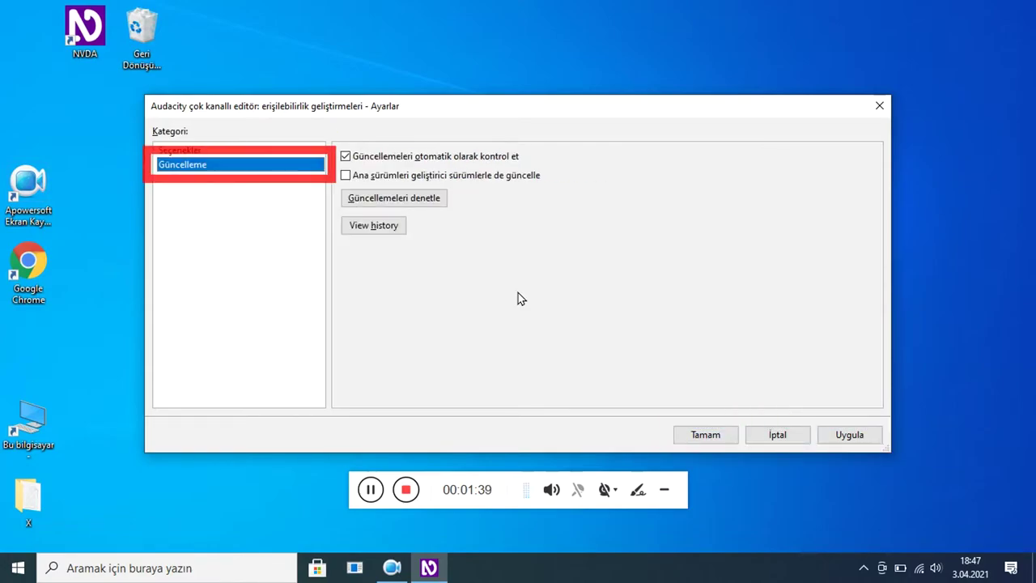
Run 'Güncellemeleri denetle' for the Audacity add-on and dismiss the version 2.2 message
{"action": "key", "text": "Tab"}
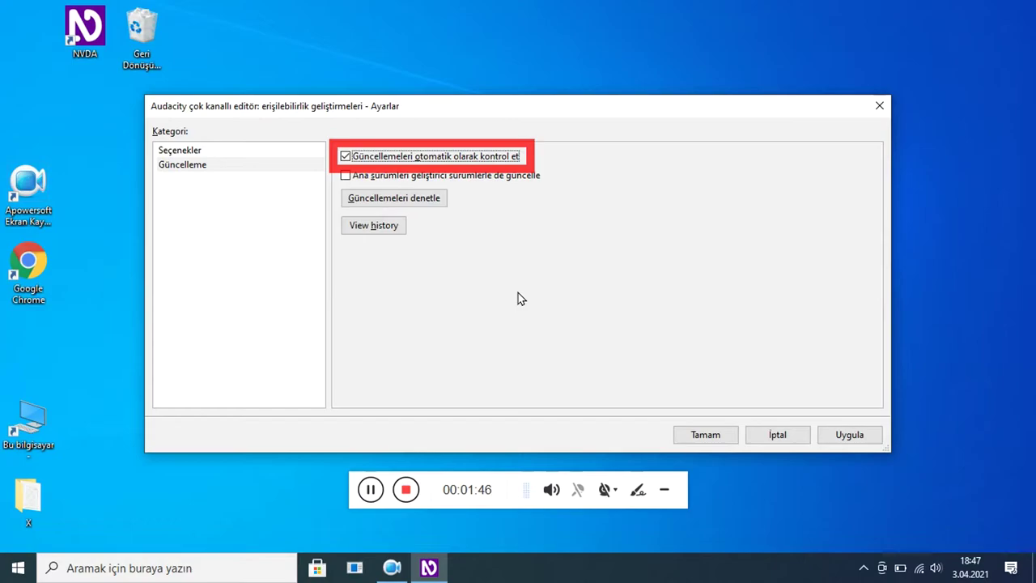
{"action": "key", "text": "Tab"}
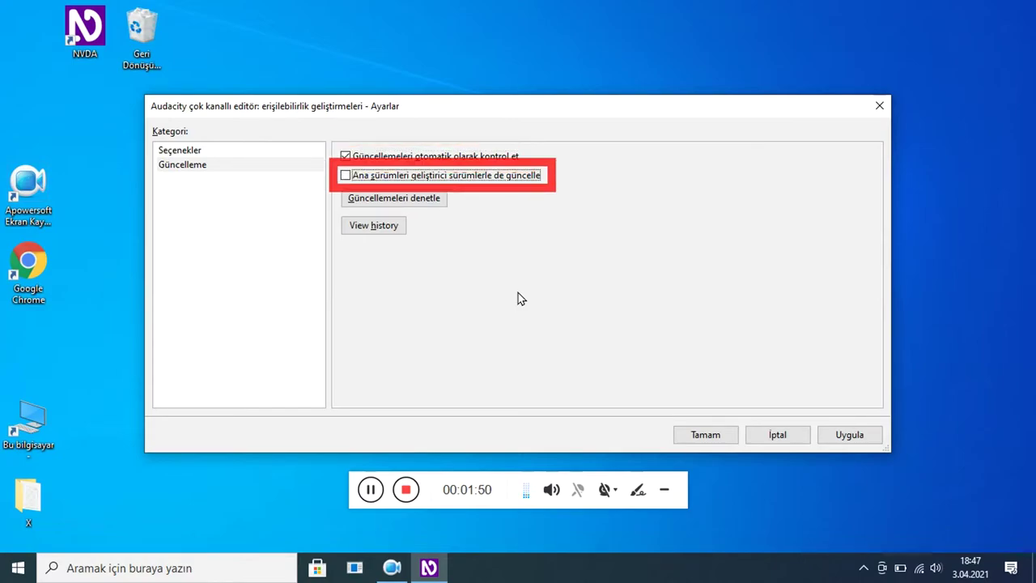
{"action": "key", "text": "Tab"}
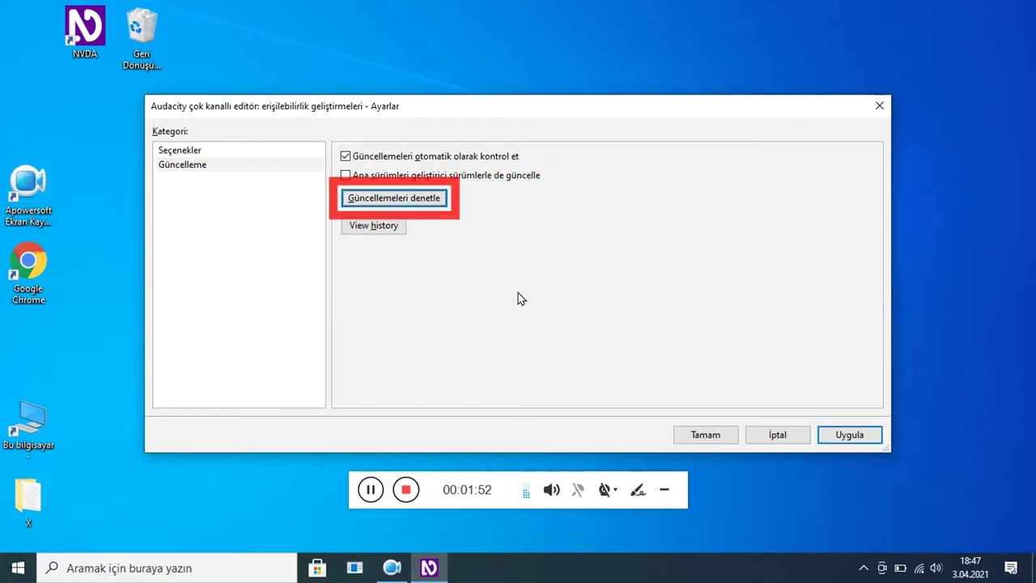
{"action": "key", "text": "Tab"}
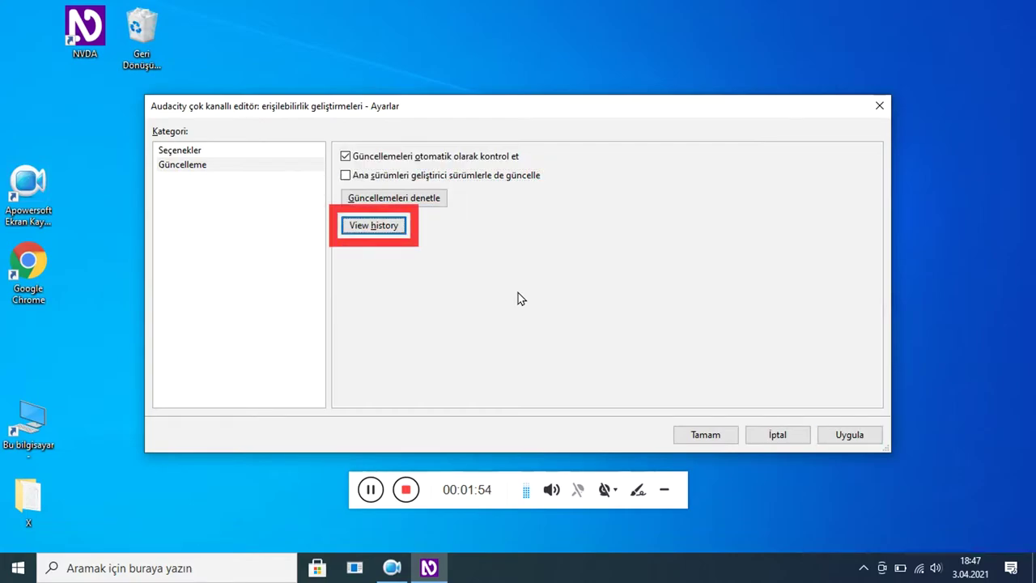
{"action": "key", "text": "shift+Tab"}
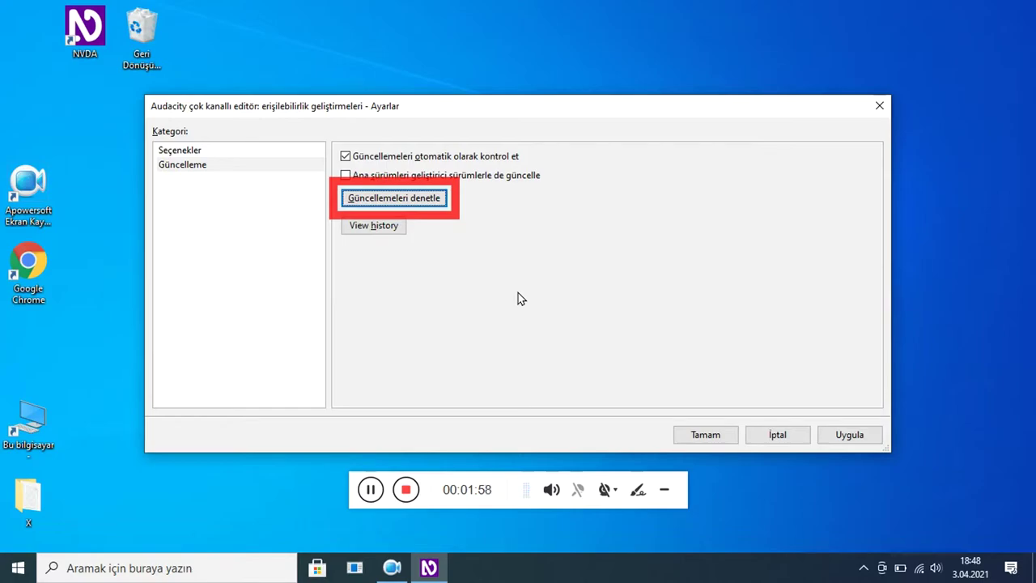
{"action": "key", "text": "space"}
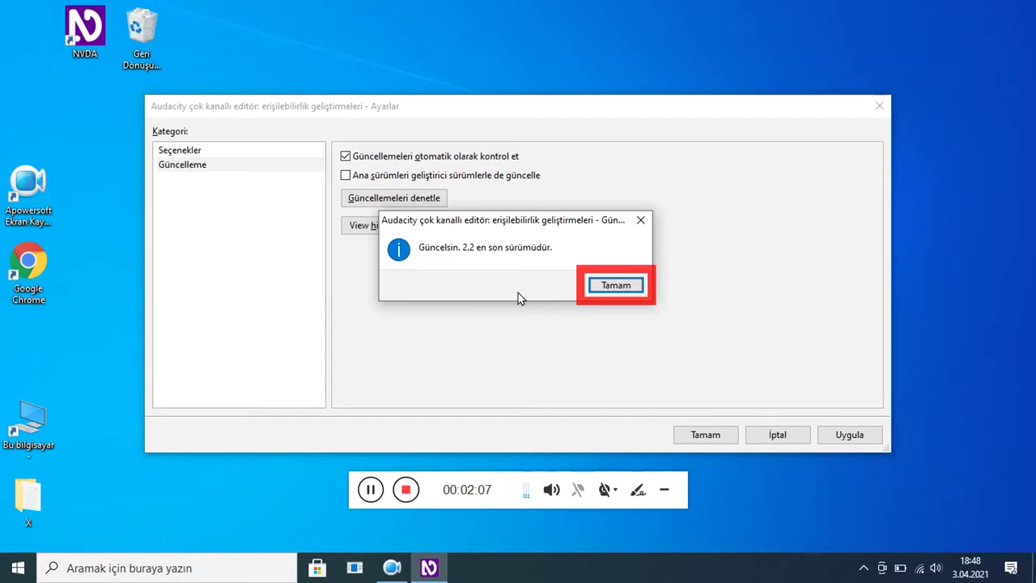
{"action": "key", "text": "Return"}
Close the Audacity settings and open BrailleExtender's submenu under Tercihler
{"action": "key", "text": "Escape"}
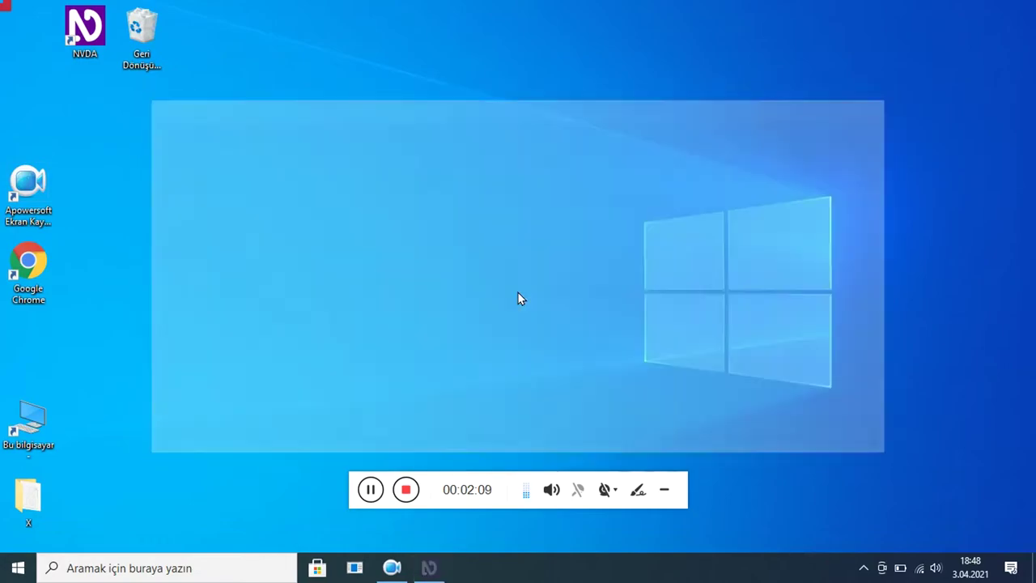
{"action": "key", "text": "Insert+n"}
{"action": "key", "text": "Right"}
{"action": "key", "text": "Up"}
{"action": "key", "text": "Up"}
{"action": "key", "text": "Up"}
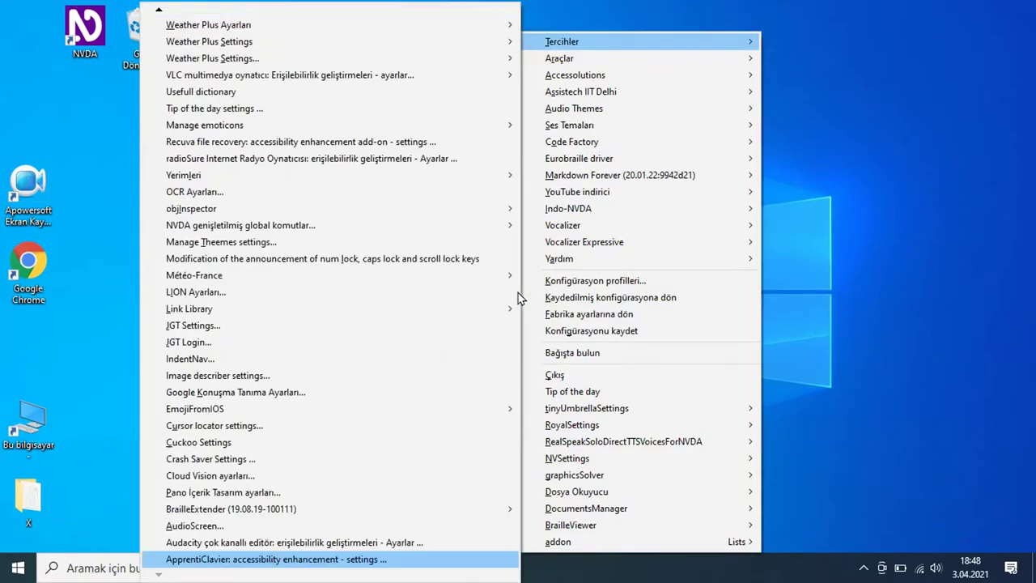
{"action": "key", "text": "Up"}
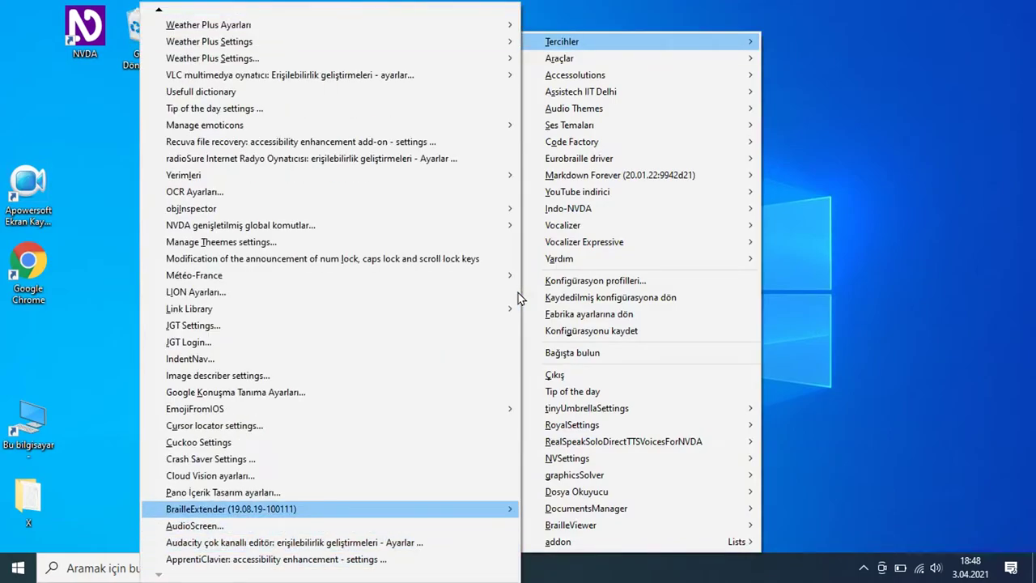
{"action": "key", "text": "Right"}
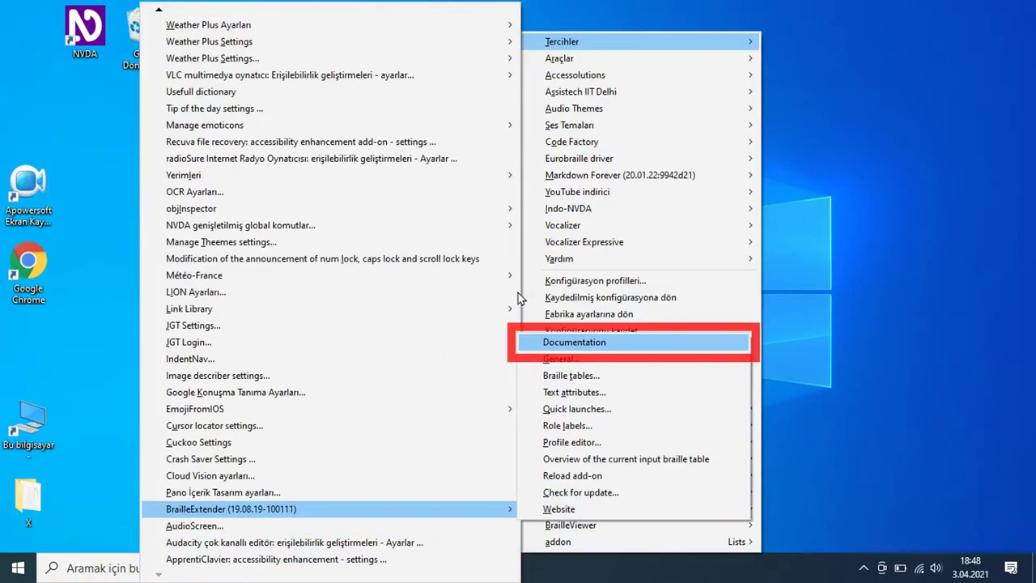
Run BrailleExtender's 'Check for update...' and answer Hayır to opening the download page
{"action": "key", "text": "Down"}
{"action": "key", "text": "Down"}
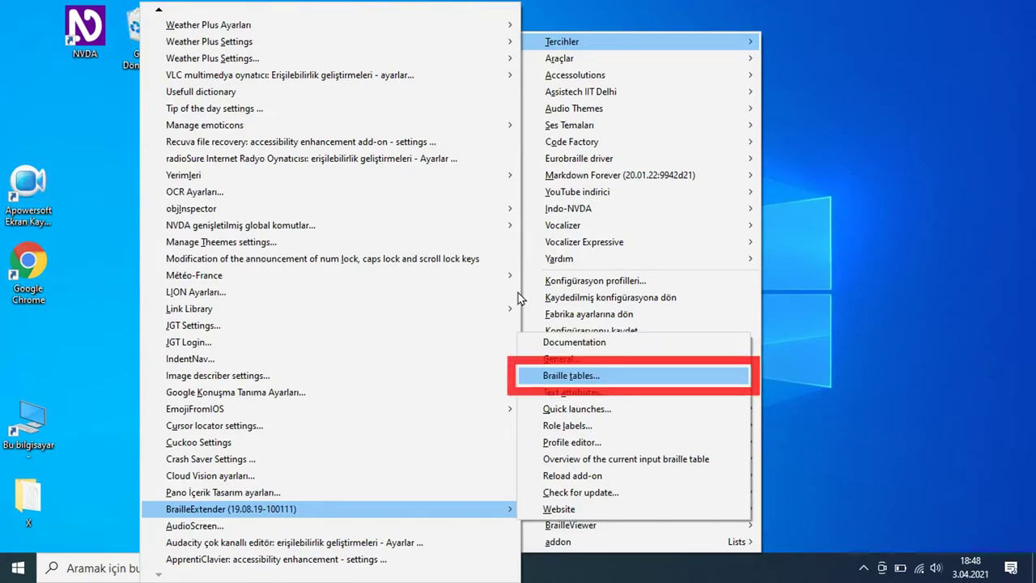
{"action": "key", "text": "Down"}
{"action": "key", "text": "Down"}
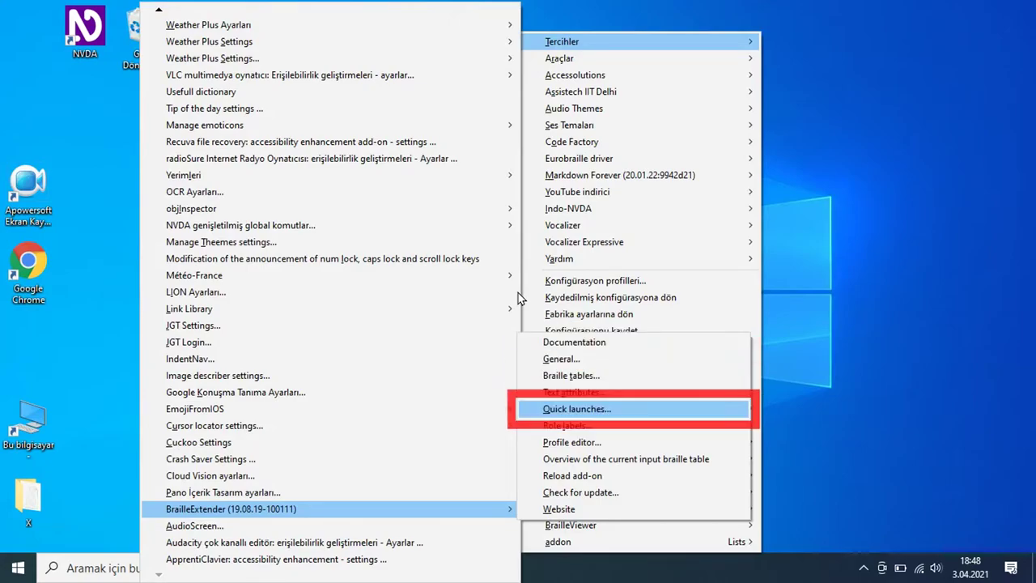
{"action": "key", "text": "Down"}
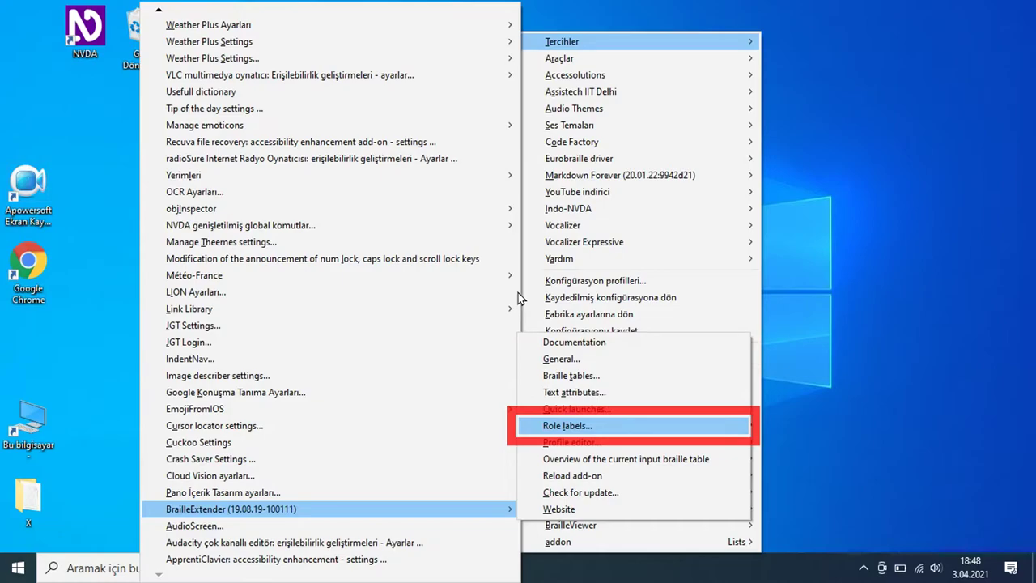
{"action": "key", "text": "Down"}
{"action": "key", "text": "Down"}
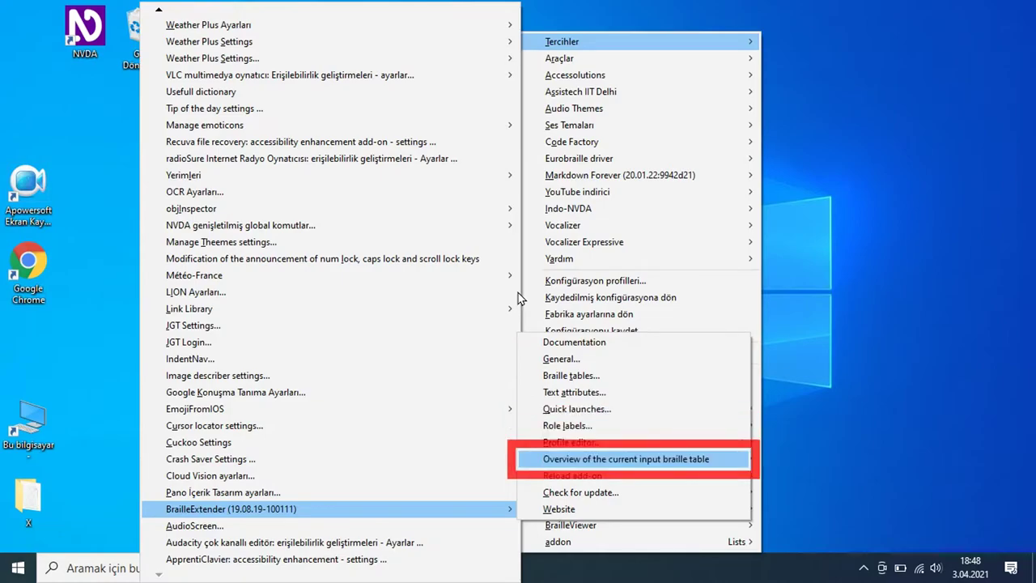
{"action": "key", "text": "Down"}
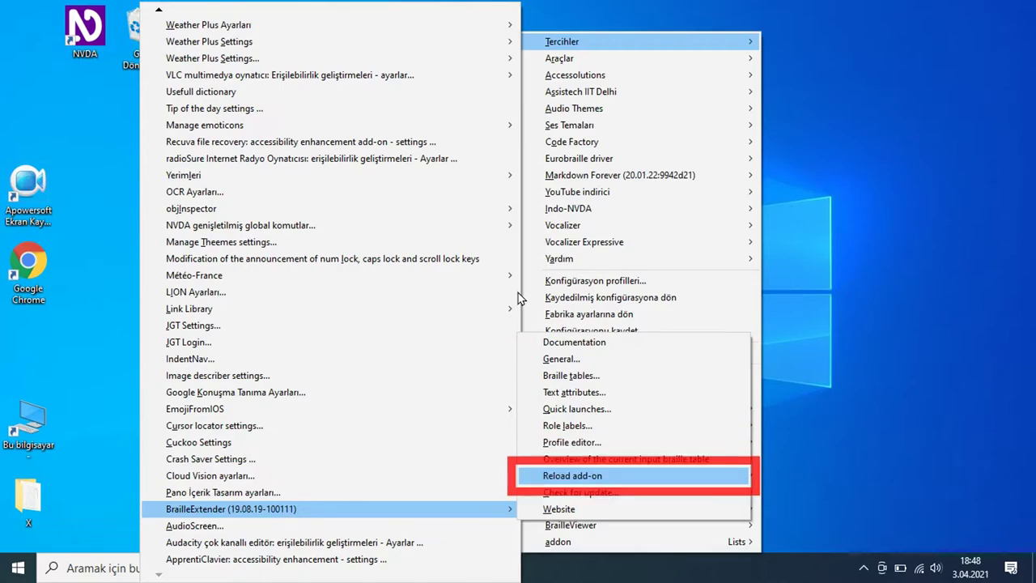
{"action": "key", "text": "Down"}
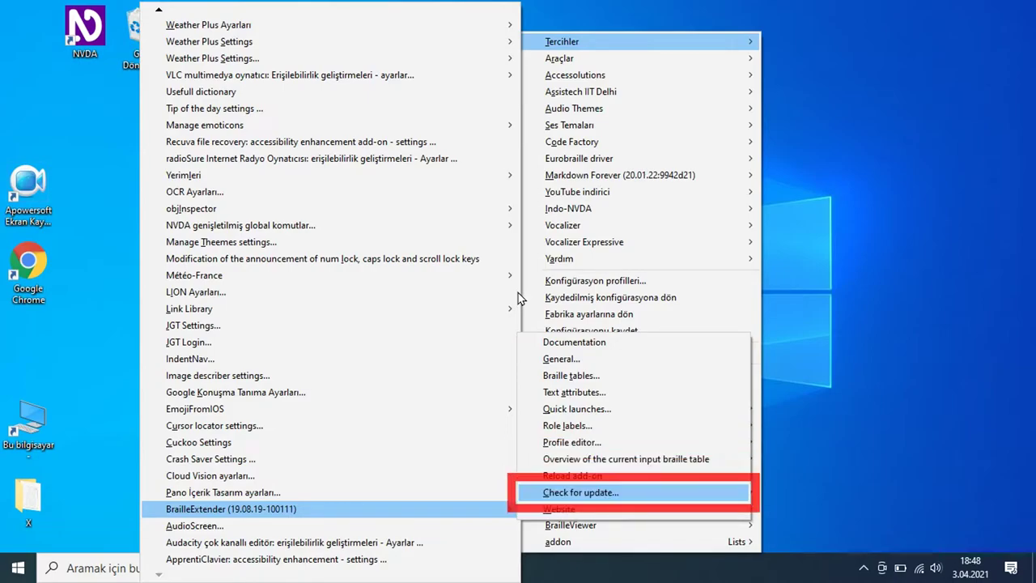
{"action": "key", "text": "Return"}
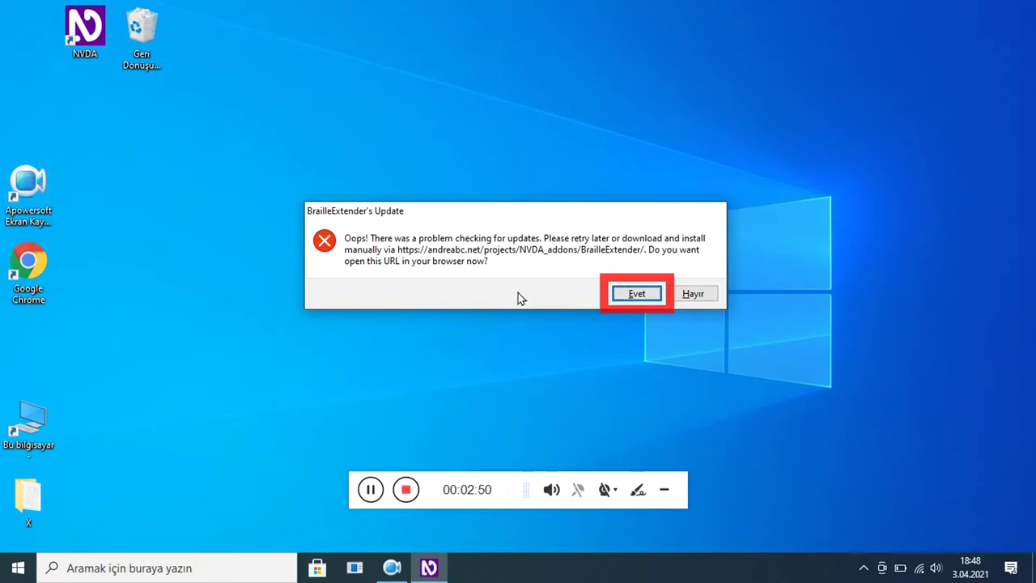
{"action": "key", "text": "Tab"}
{"action": "key", "text": "Return"}
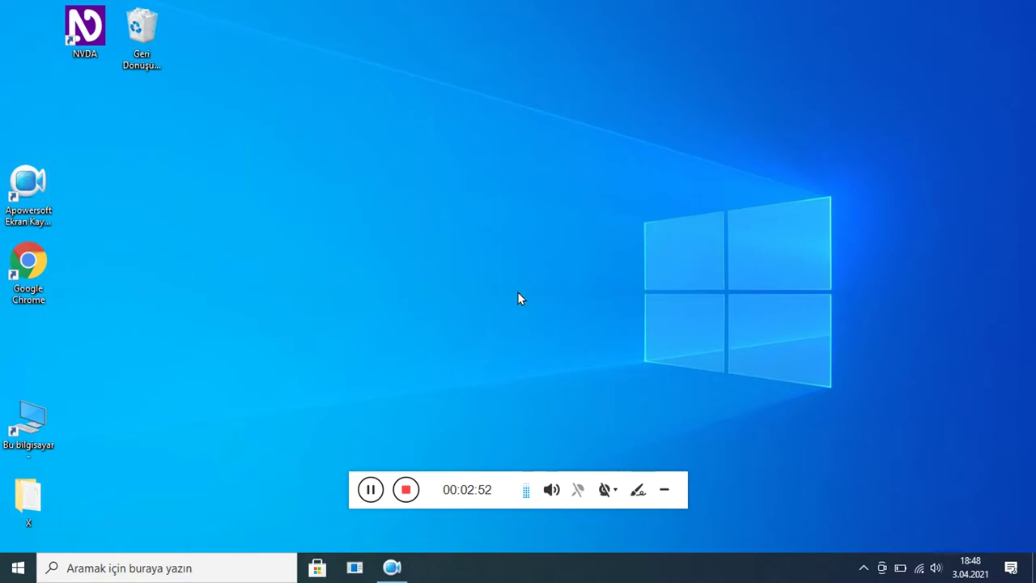
Open the 'radioSure Internet Radyo Oynatıcısı... Ayarlar' entry from NVDA's Tercihler submenu
{"action": "key", "text": "insert+n"}
{"action": "key", "text": "Right"}
{"action": "key", "text": "Up"}
{"action": "key", "text": "Up"}
{"action": "key", "text": "Up"}
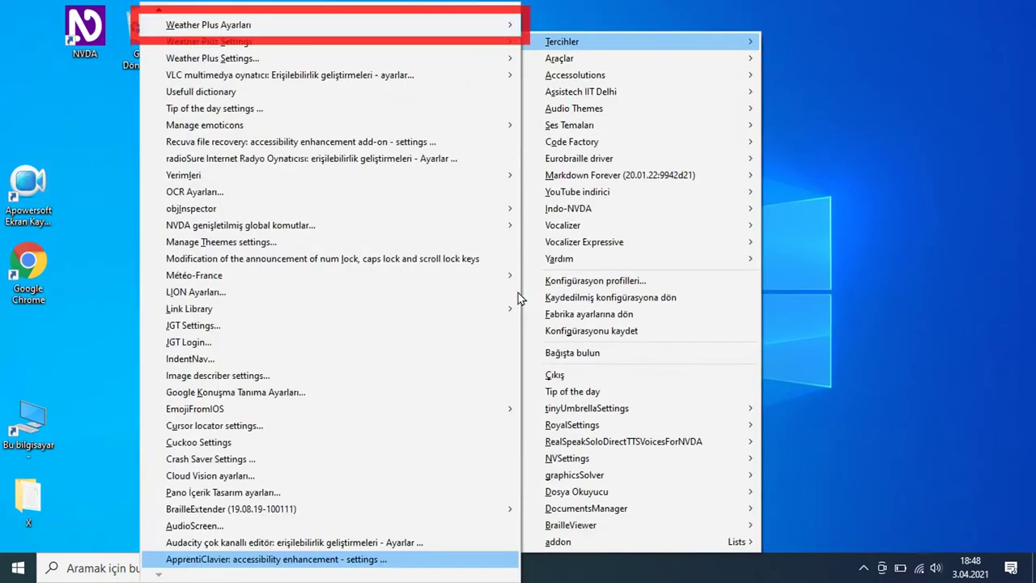
{"action": "key", "text": "Up"}
{"action": "key", "text": "Up"}
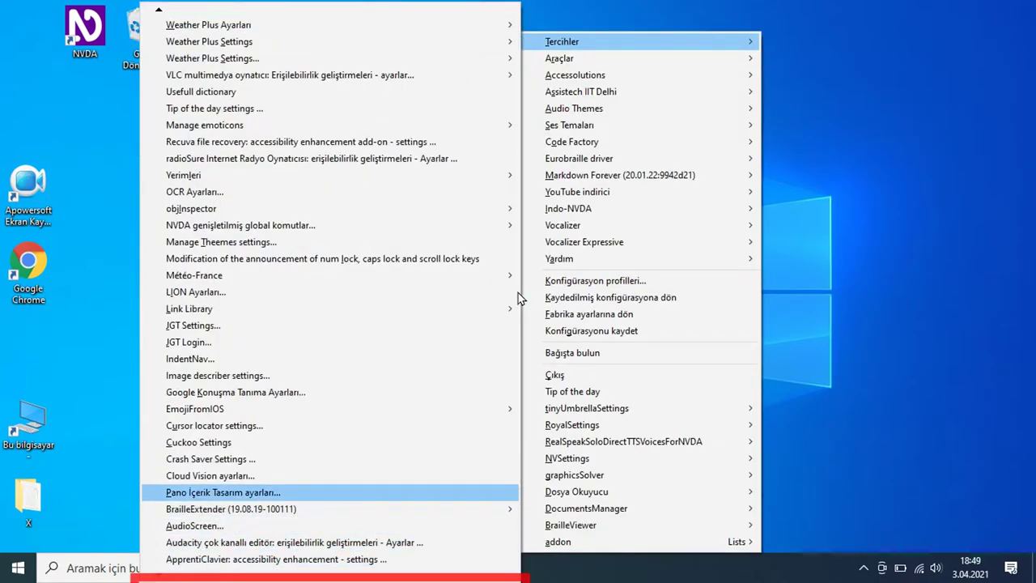
{"action": "key", "text": "Up"}
{"action": "key", "text": "Up"}
{"action": "key", "text": "Up"}
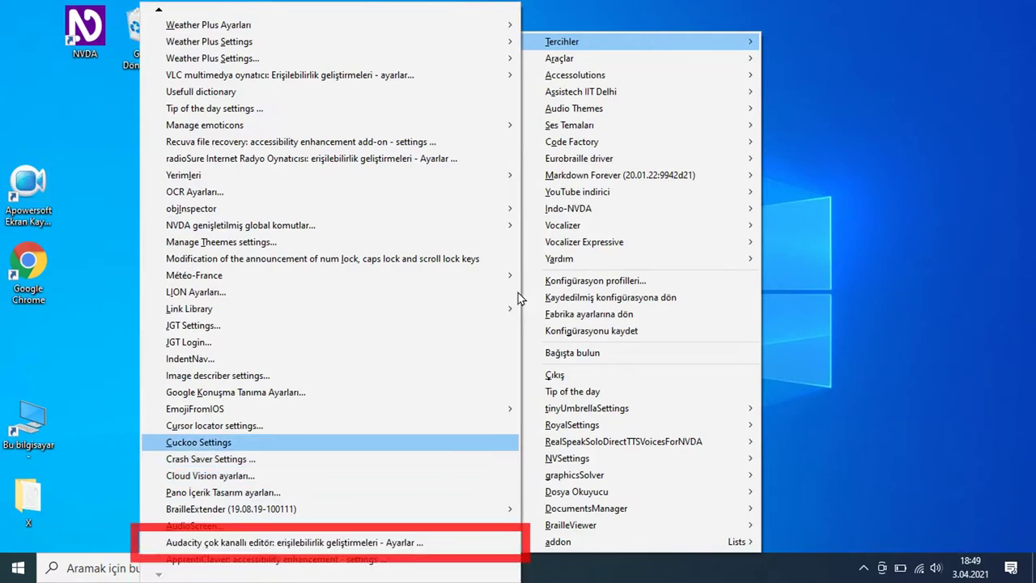
{"action": "key", "text": "Up"}
{"action": "key", "text": "Up"}
{"action": "key", "text": "Up"}
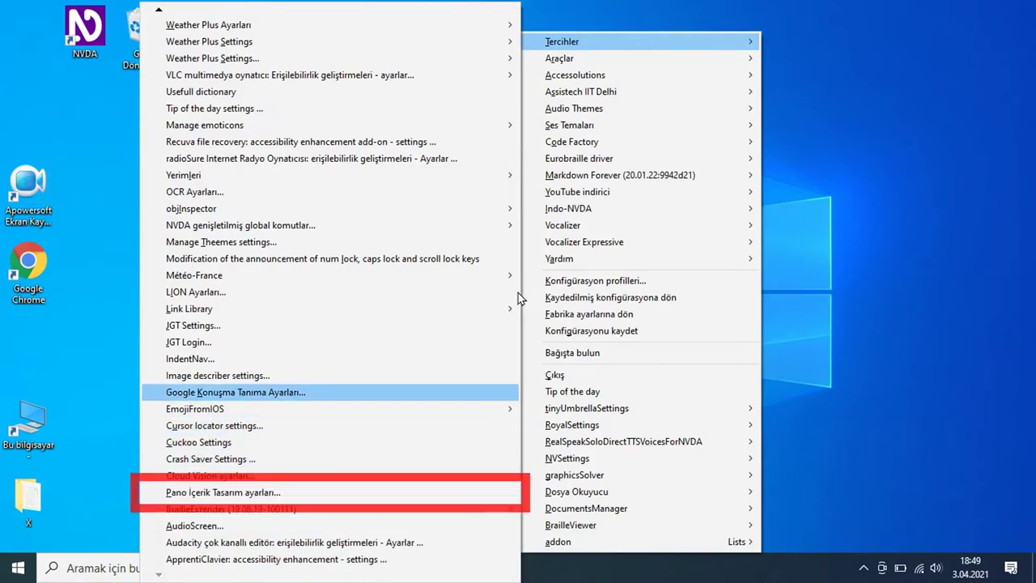
{"action": "key", "text": "Up"}
{"action": "key", "text": "Up"}
{"action": "key", "text": "Up"}
{"action": "key", "text": "Up"}
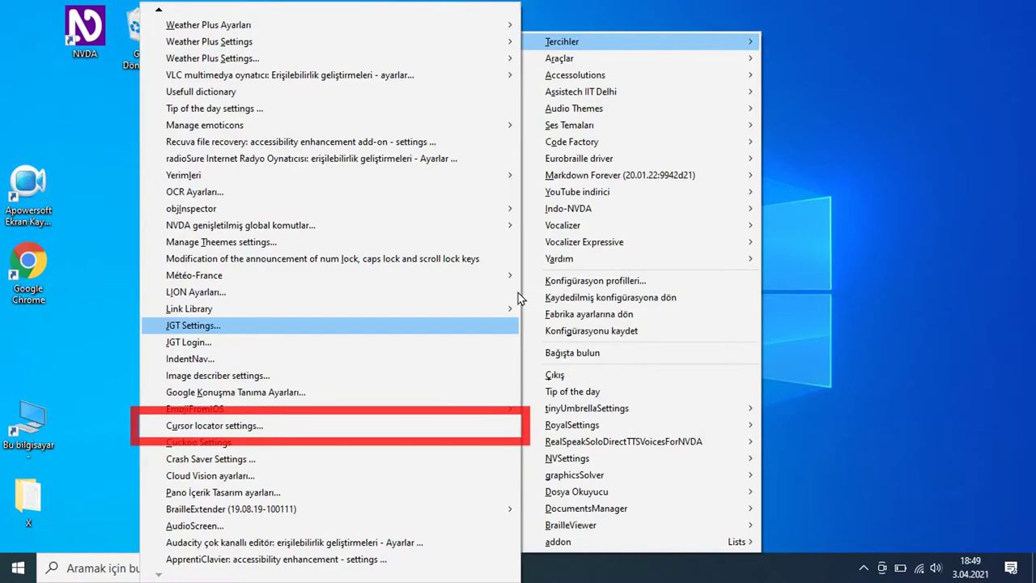
{"action": "key", "text": "Up"}
{"action": "key", "text": "Up"}
{"action": "key", "text": "Up"}
{"action": "key", "text": "Up"}
{"action": "key", "text": "Up"}
{"action": "key", "text": "Up"}
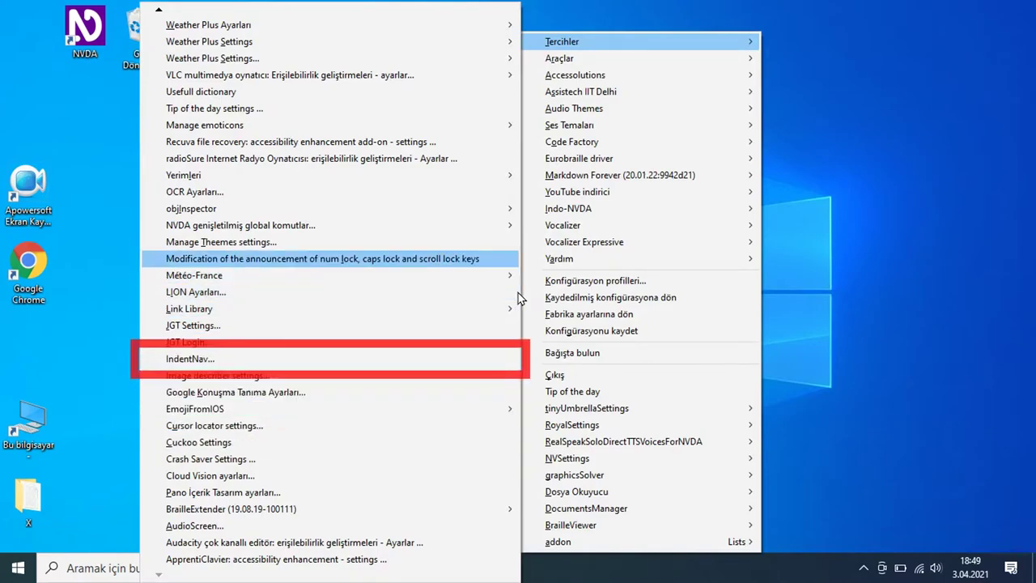
{"action": "key", "text": "Up"}
{"action": "key", "text": "Up"}
{"action": "key", "text": "Up"}
{"action": "key", "text": "Up"}
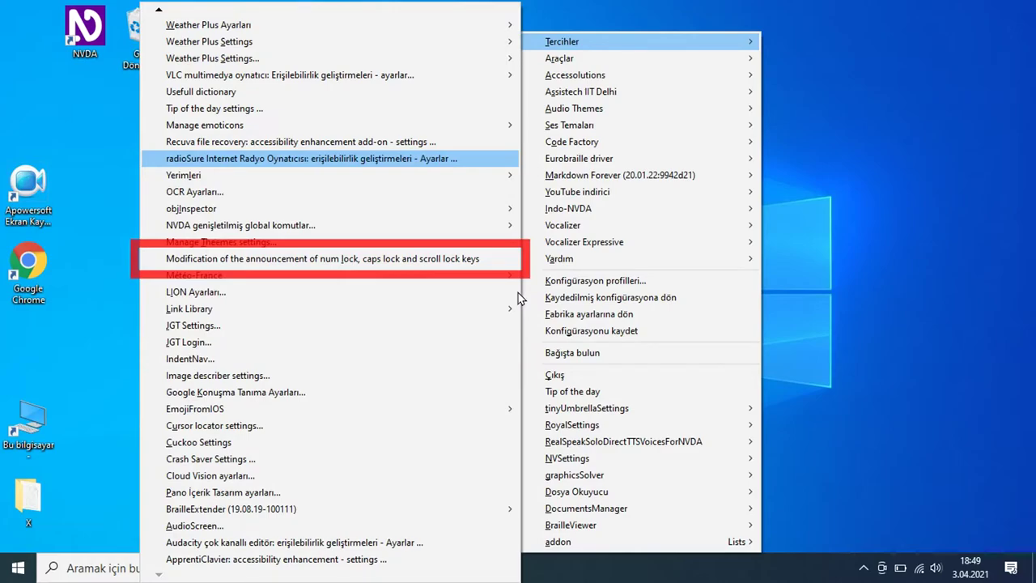
{"action": "key", "text": "Return"}
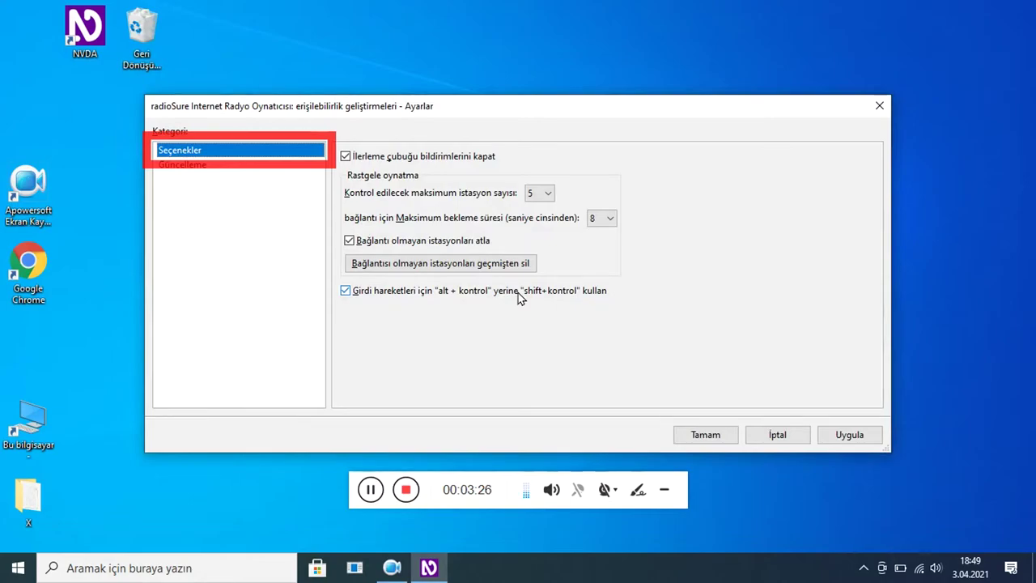
Set radioSure's maximum station count to 10 and connection wait time to 15 seconds
{"action": "key", "text": "Tab"}
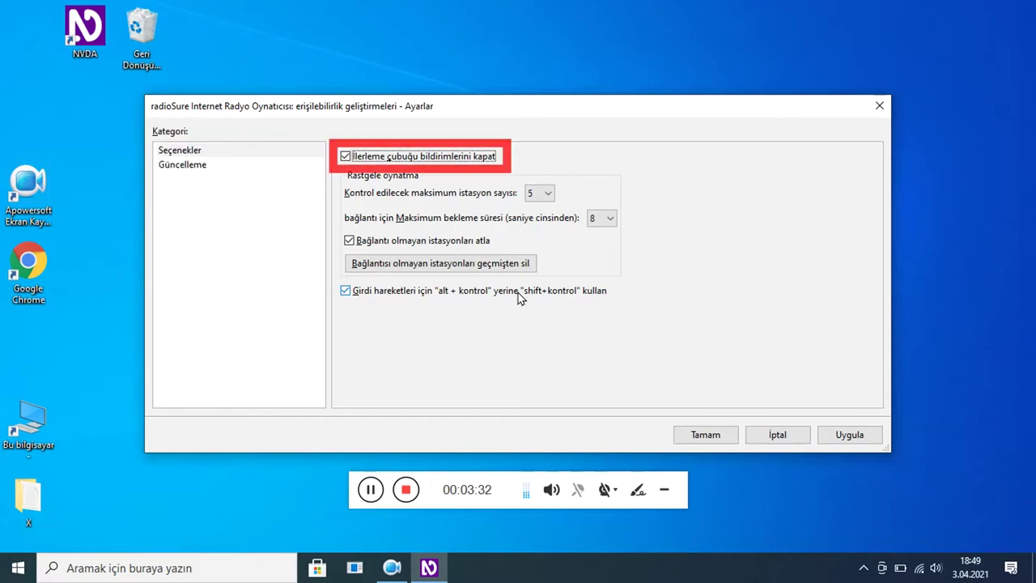
{"action": "key", "text": "Tab"}
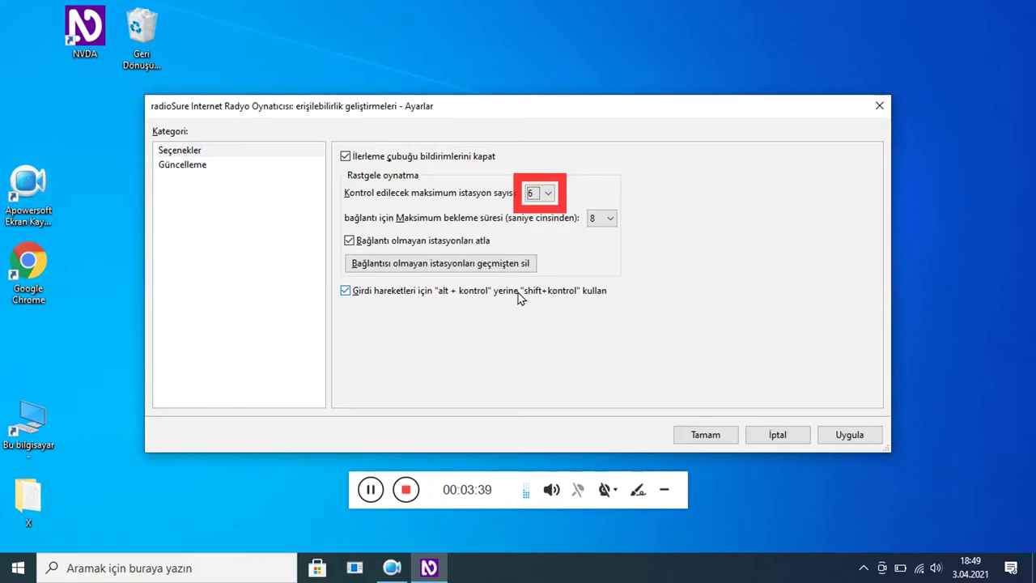
{"action": "key", "text": "Down"}
{"action": "key", "text": "Down"}
{"action": "key", "text": "Down"}
{"action": "key", "text": "Down"}
{"action": "key", "text": "Tab"}
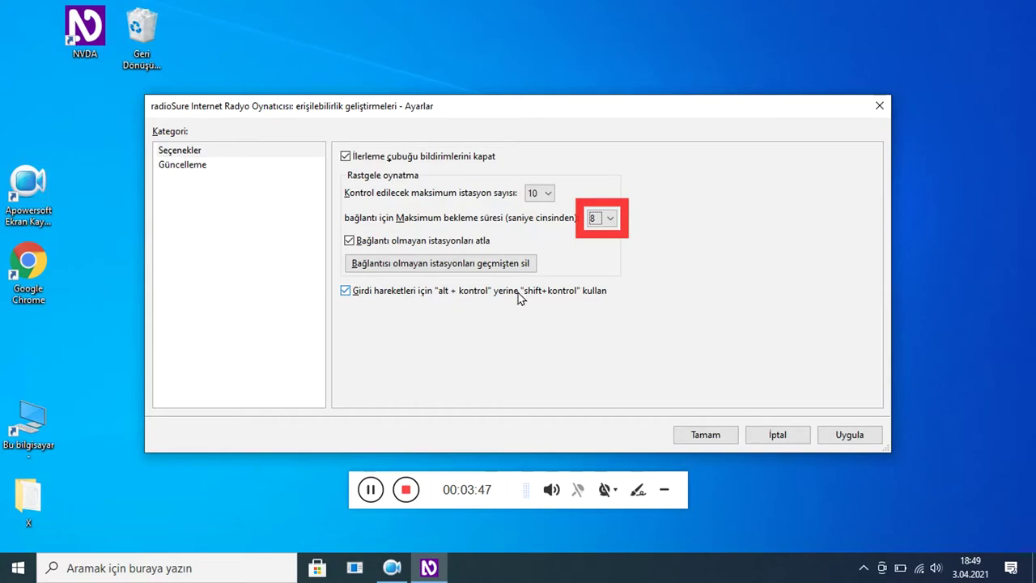
{"action": "key", "text": "Down"}
{"action": "key", "text": "Down"}
{"action": "key", "text": "Down"}
{"action": "key", "text": "Down"}
{"action": "key", "text": "Down"}
{"action": "key", "text": "Down"}
{"action": "key", "text": "Up"}
Pass the remaining radioSure options and switch to the Güncelleme category
{"action": "key", "text": "Tab"}
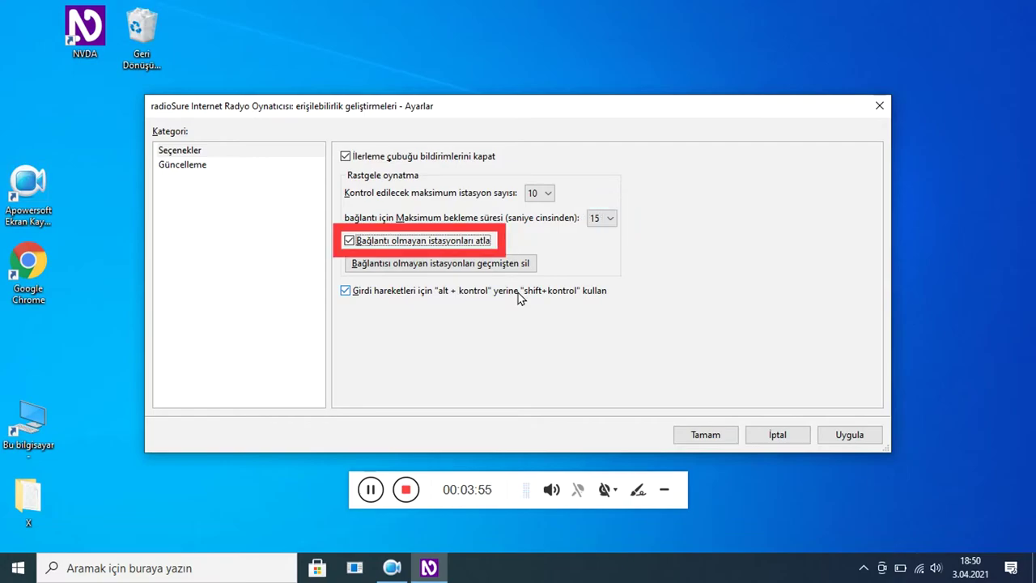
{"action": "key", "text": "Tab"}
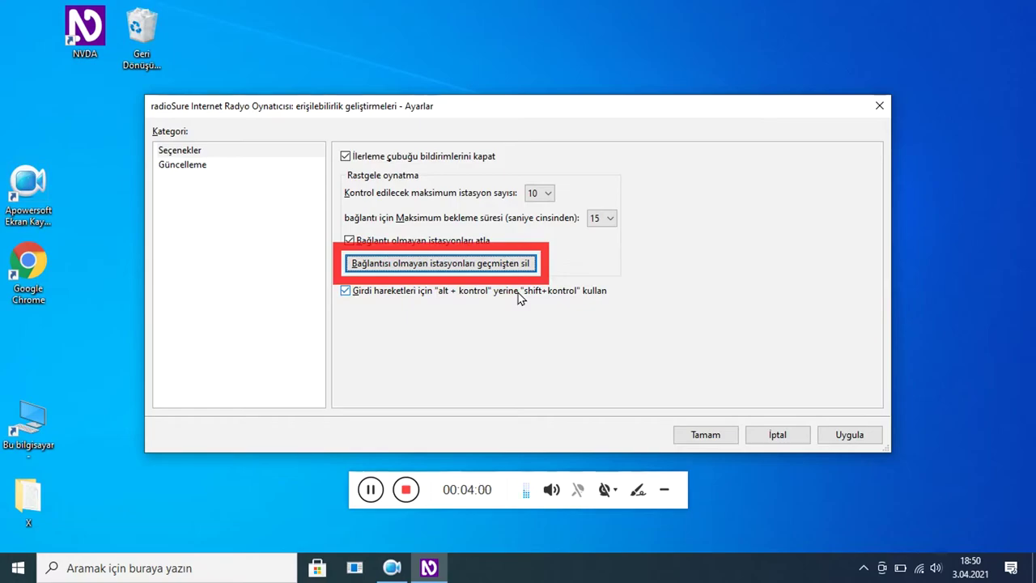
{"action": "key", "text": "Tab"}
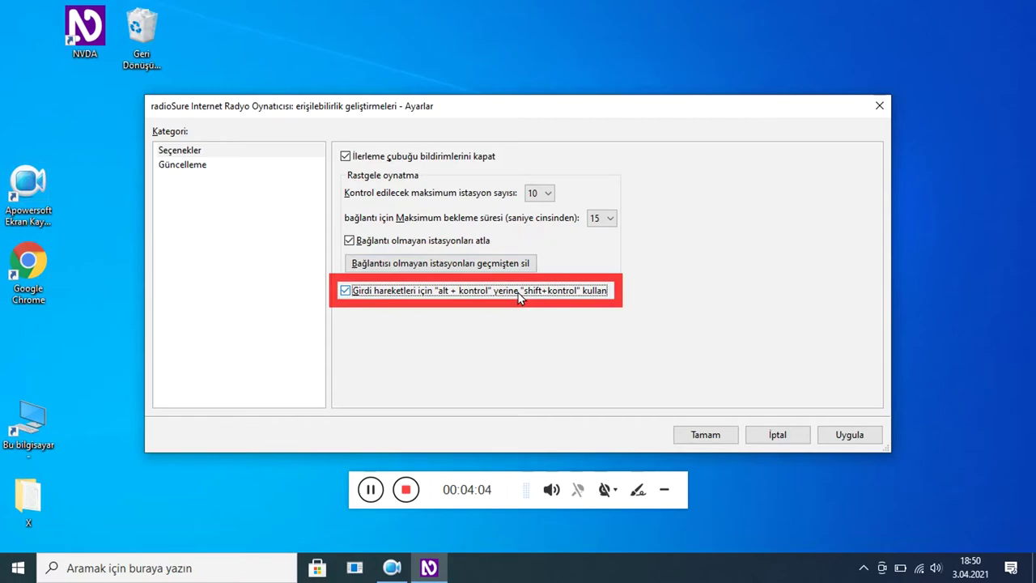
{"action": "key", "text": "Tab"}
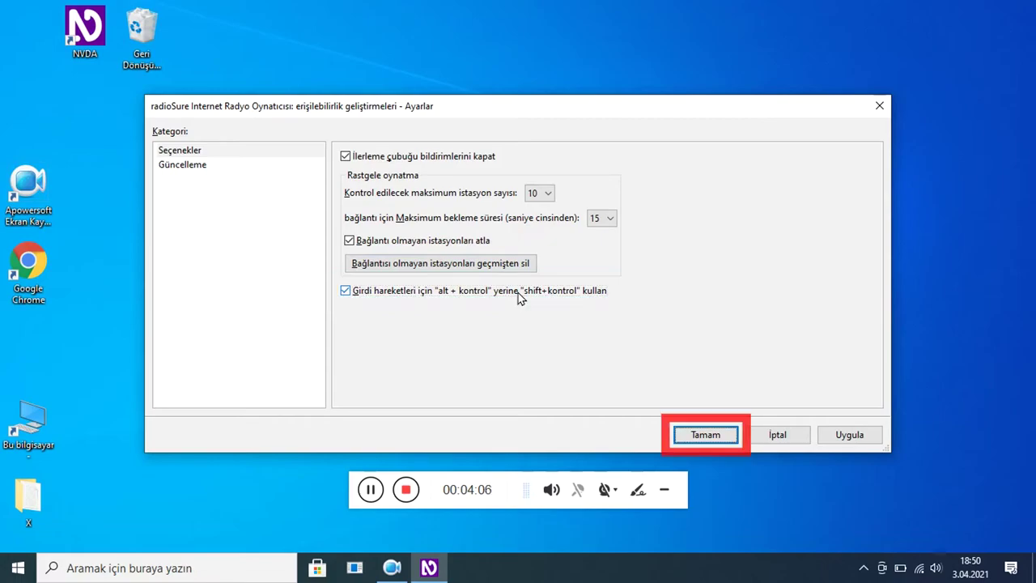
{"action": "key", "text": "Tab"}
{"action": "key", "text": "Tab"}
{"action": "key", "text": "Tab"}
{"action": "key", "text": "Down"}
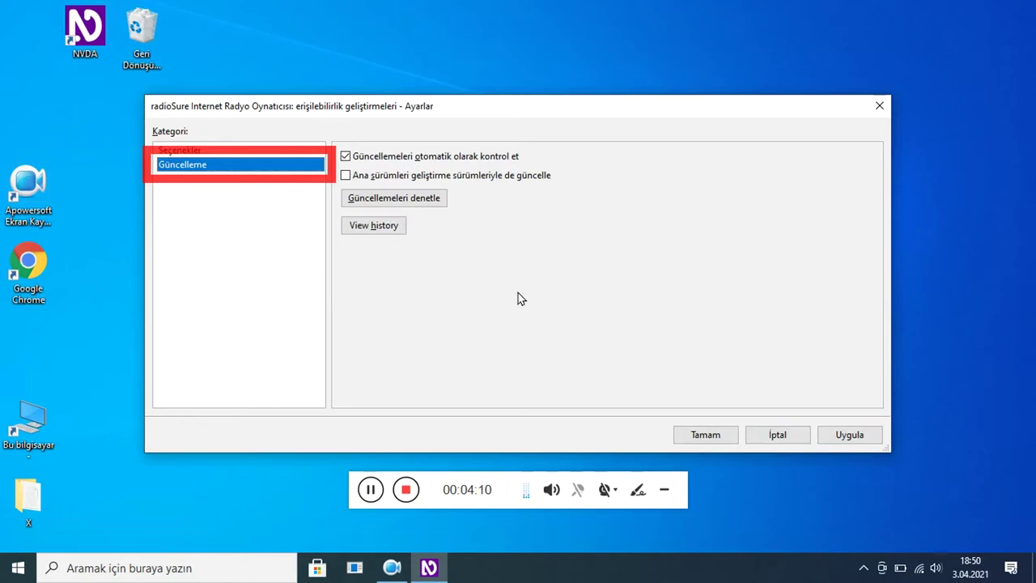
Run radioSure's update check, dismiss the version 2.2 message and close its settings
{"action": "key", "text": "Tab"}
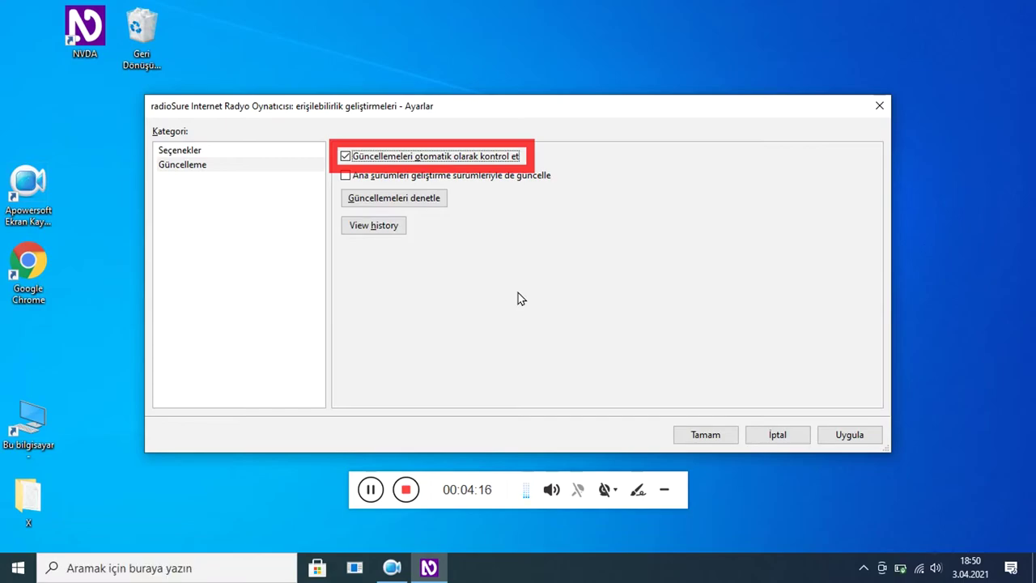
{"action": "key", "text": "Tab"}
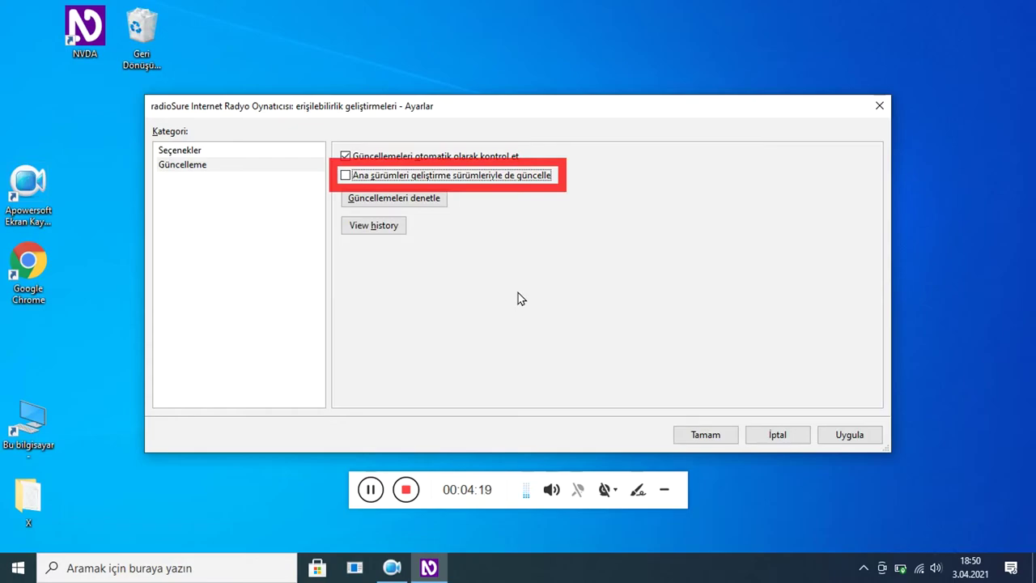
{"action": "key", "text": "Tab"}
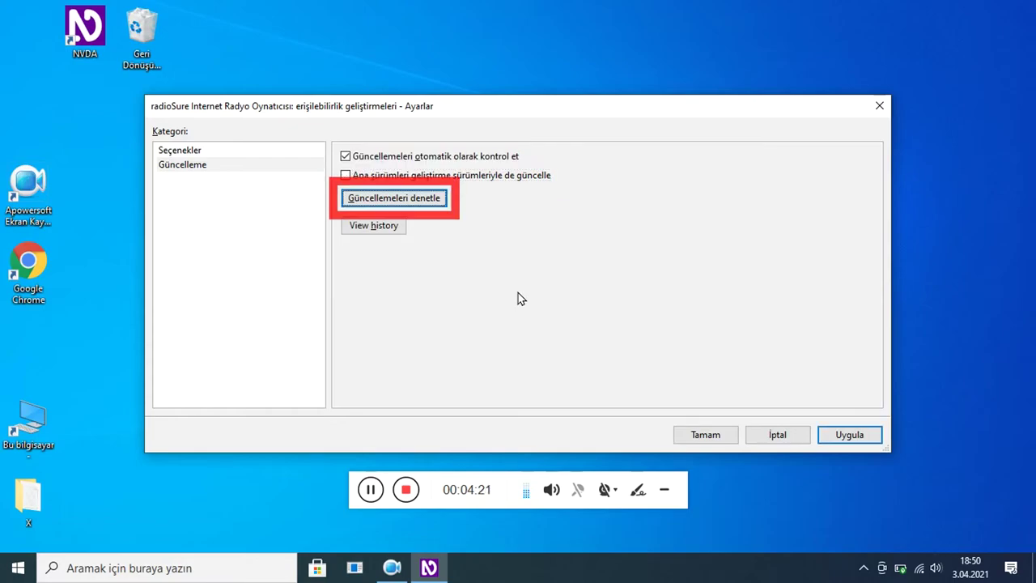
{"action": "key", "text": "Tab"}
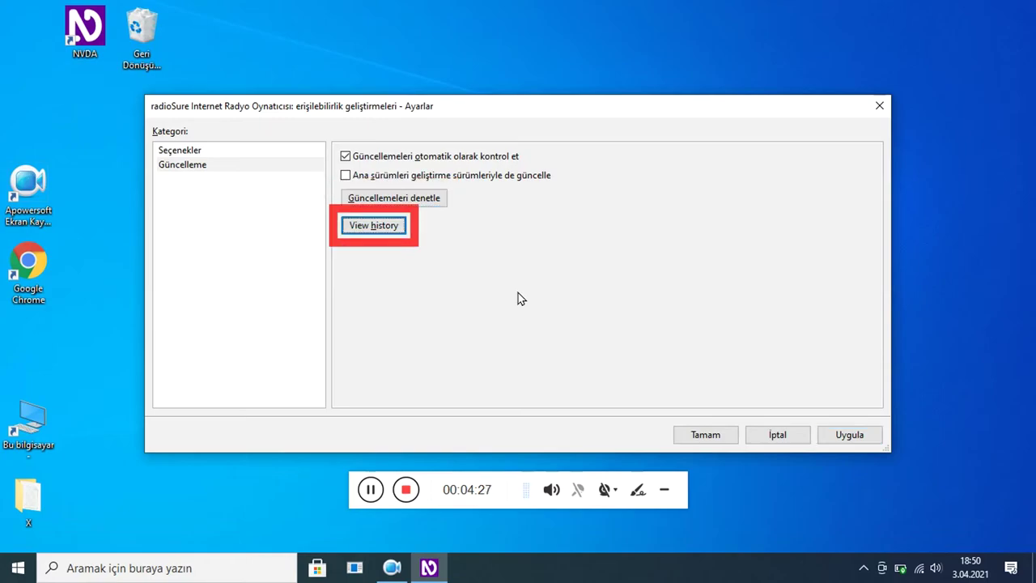
{"action": "key", "text": "Return"}
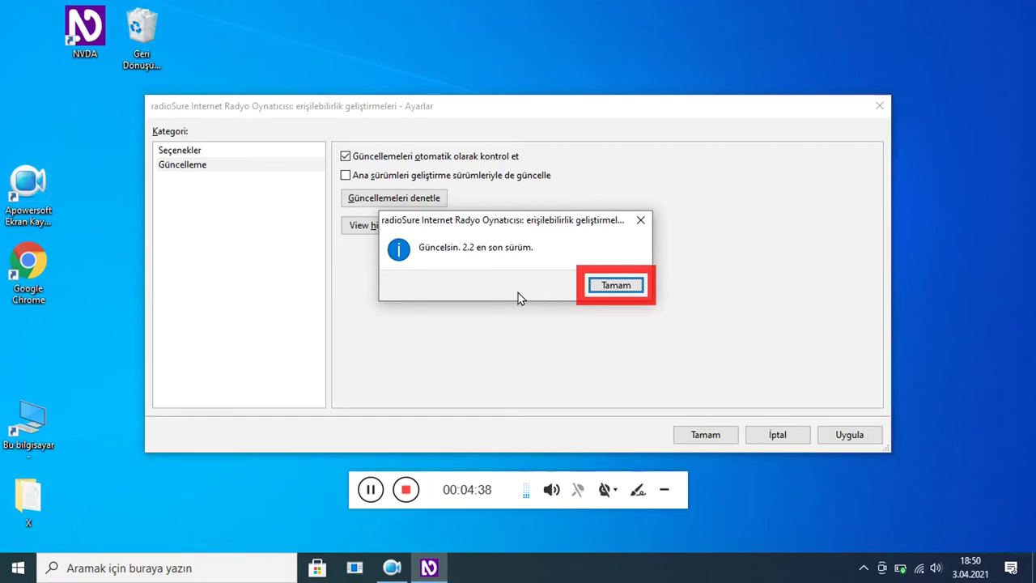
{"action": "key", "text": "Return"}
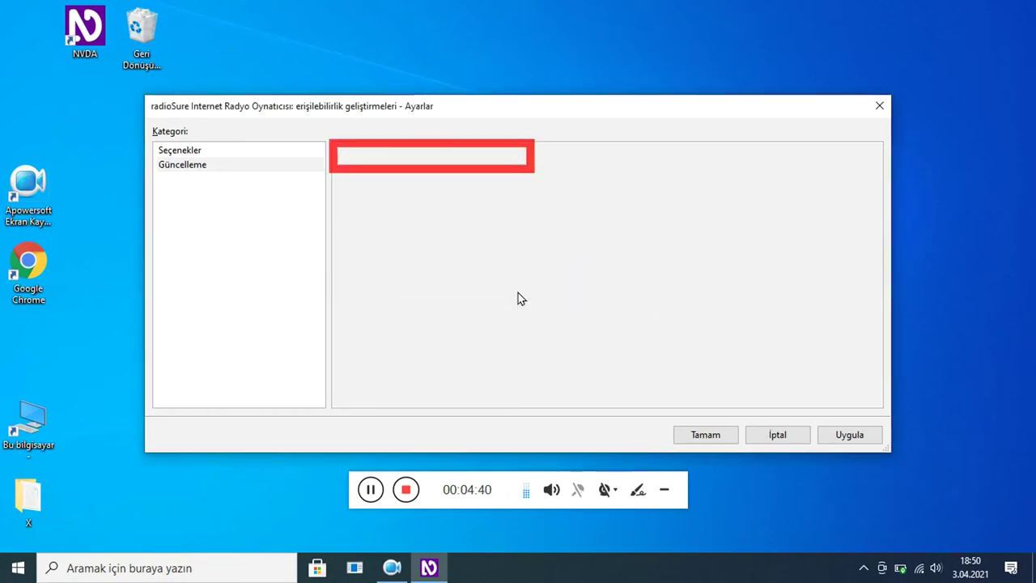
{"action": "key", "text": "Escape"}
Open the Recuva file recovery add-on's settings from NVDA's Tercihler submenu
{"action": "key", "text": "insert+n"}
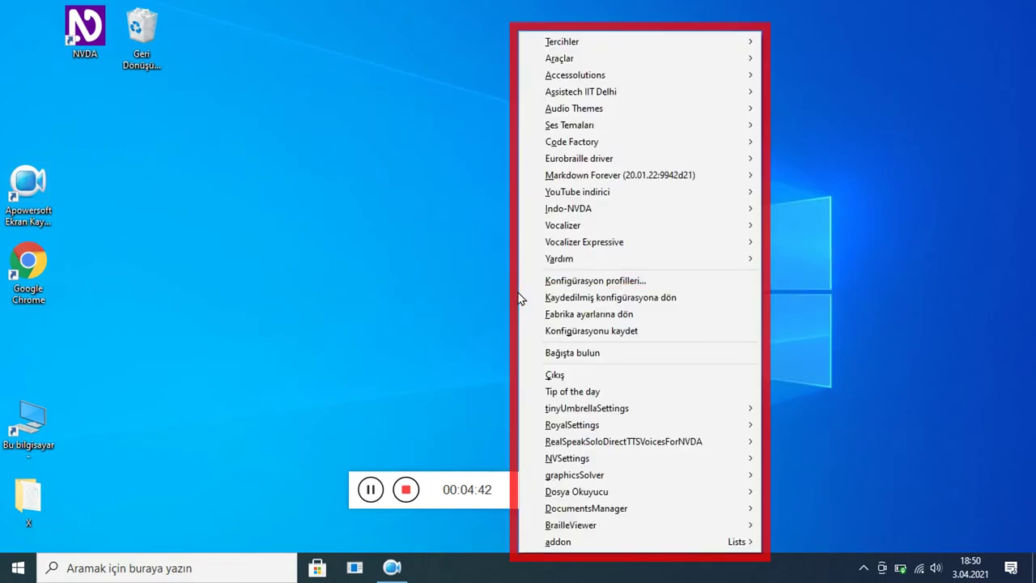
{"action": "key", "text": "Right"}
{"action": "key", "text": "Down"}
{"action": "key", "text": "Down"}
{"action": "key", "text": "Down"}
{"action": "key", "text": "Down"}
{"action": "key", "text": "Down"}
{"action": "key", "text": "Down"}
{"action": "key", "text": "Down"}
{"action": "key", "text": "Down"}
{"action": "key", "text": "Down"}
{"action": "key", "text": "Down"}
{"action": "key", "text": "Down"}
{"action": "key", "text": "Down"}
{"action": "key", "text": "Down"}
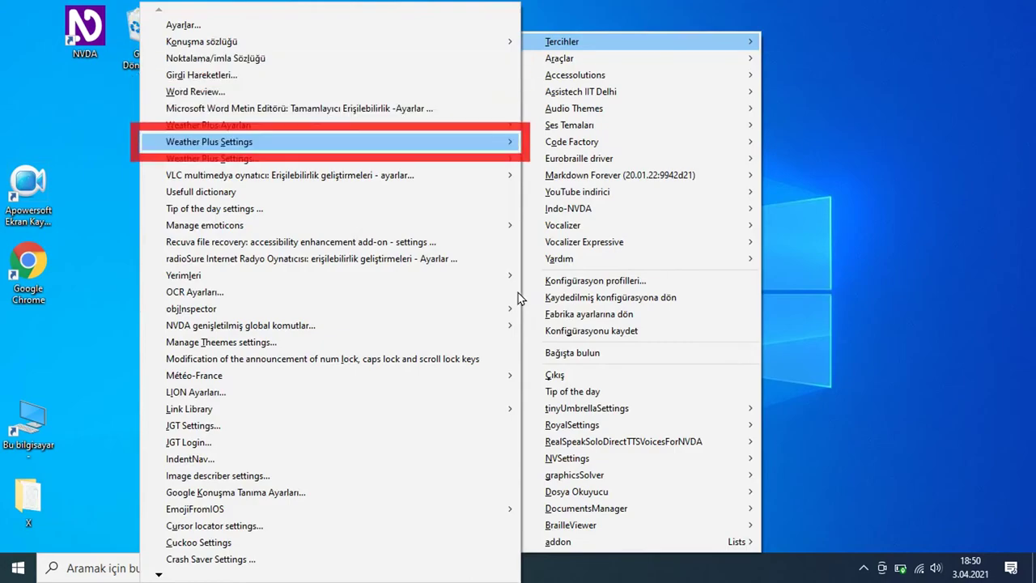
{"action": "key", "text": "Down"}
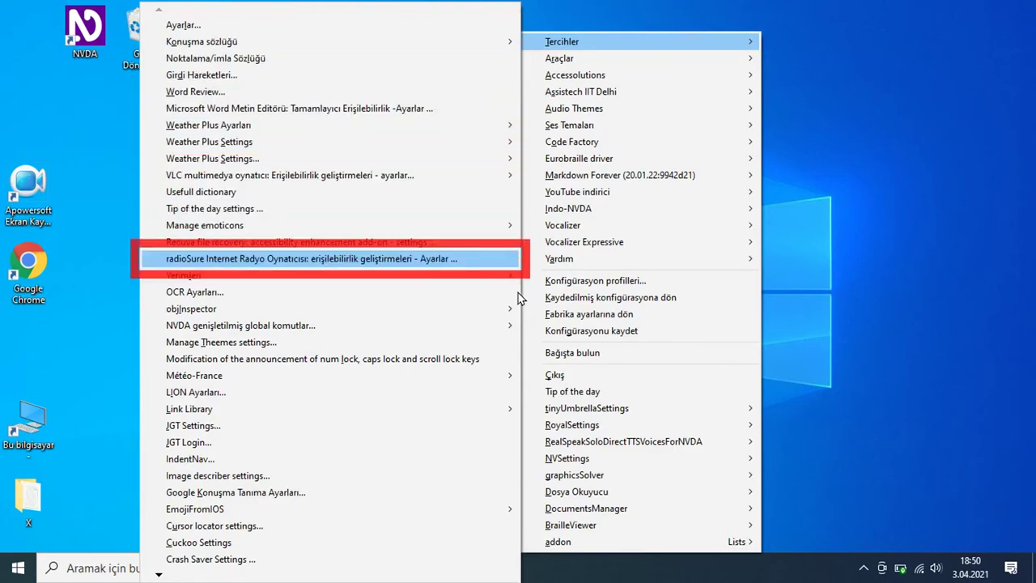
{"action": "key", "text": "Up"}
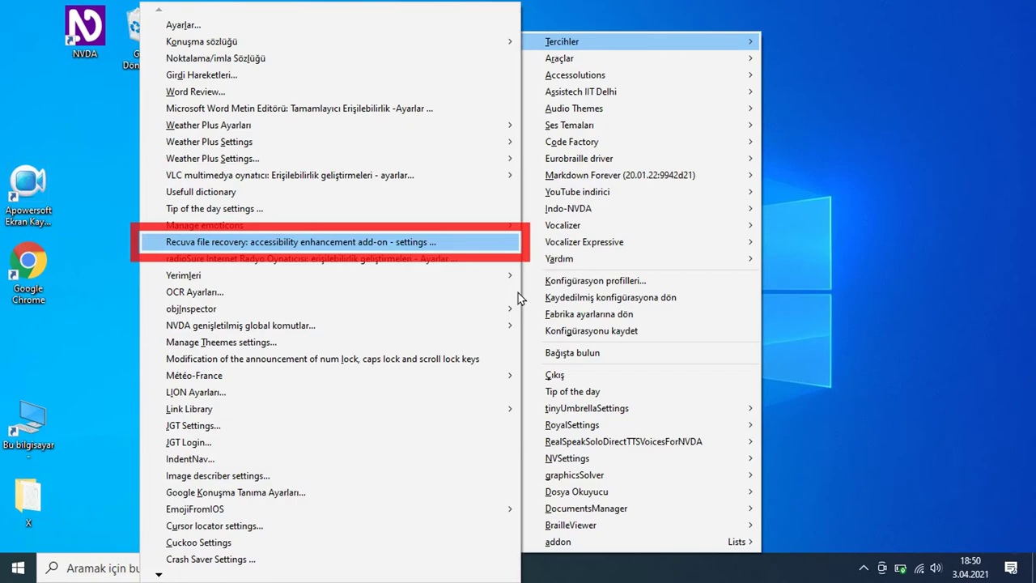
{"action": "key", "text": "Return"}
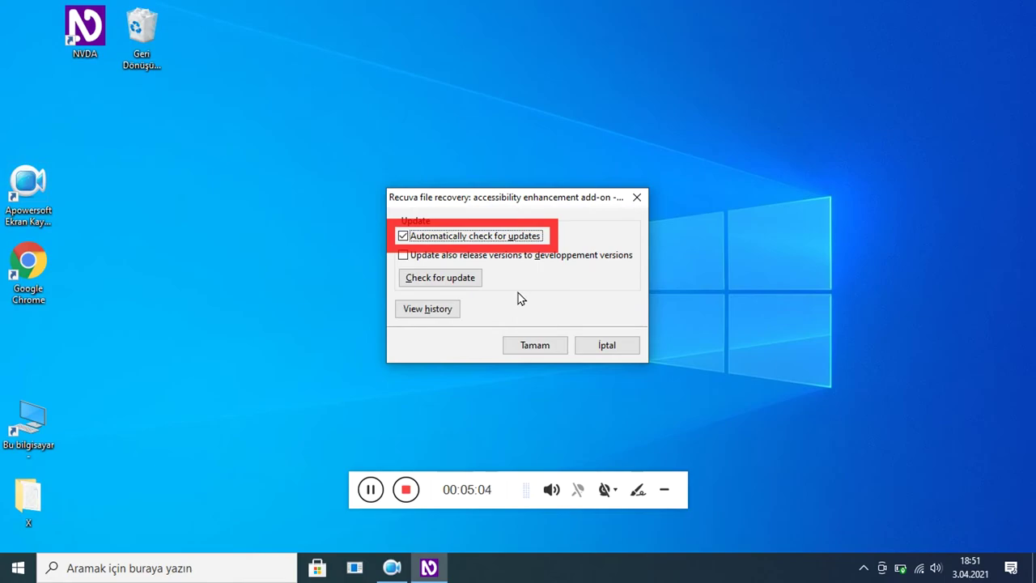
Run the Recuva add-on's update check from its settings, confirming 1.2.1 is the latest version
{"action": "key", "text": "Tab"}
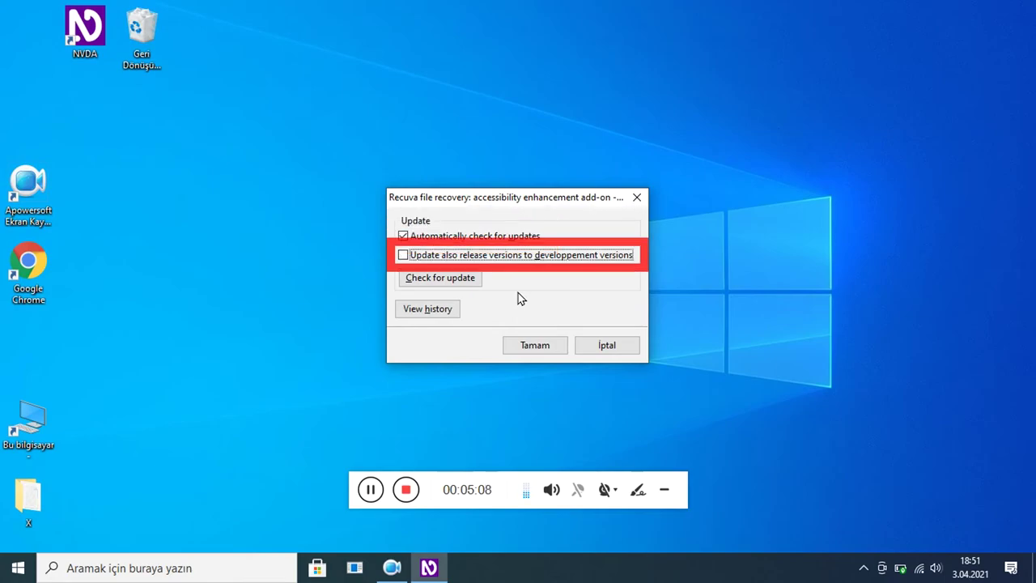
{"action": "key", "text": "Tab"}
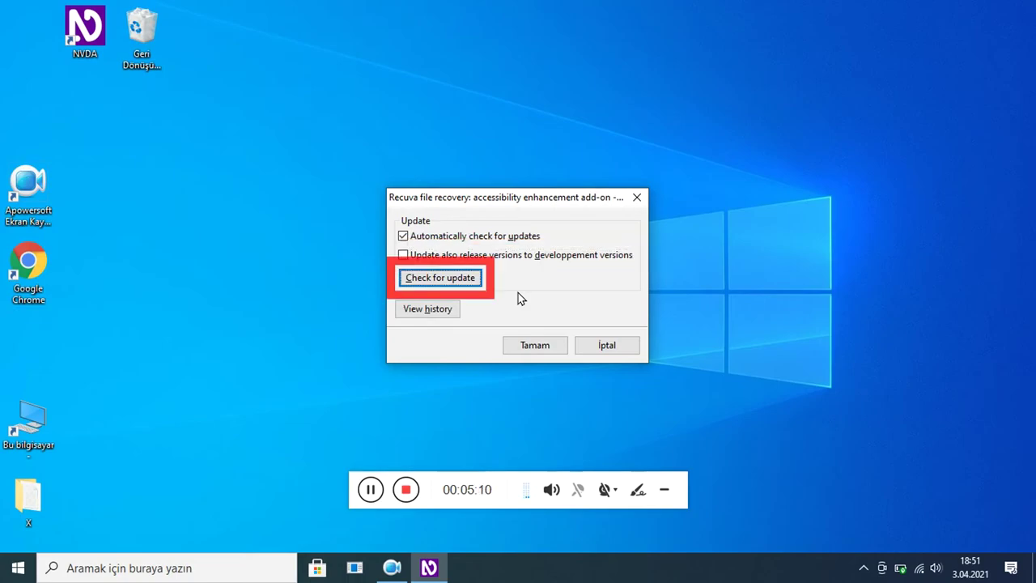
{"action": "key", "text": "Return"}
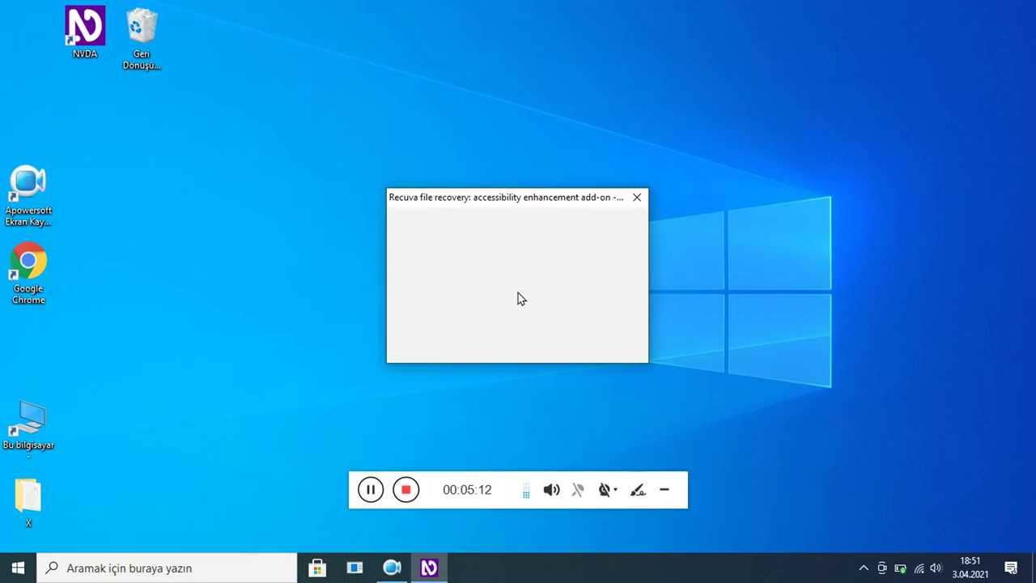